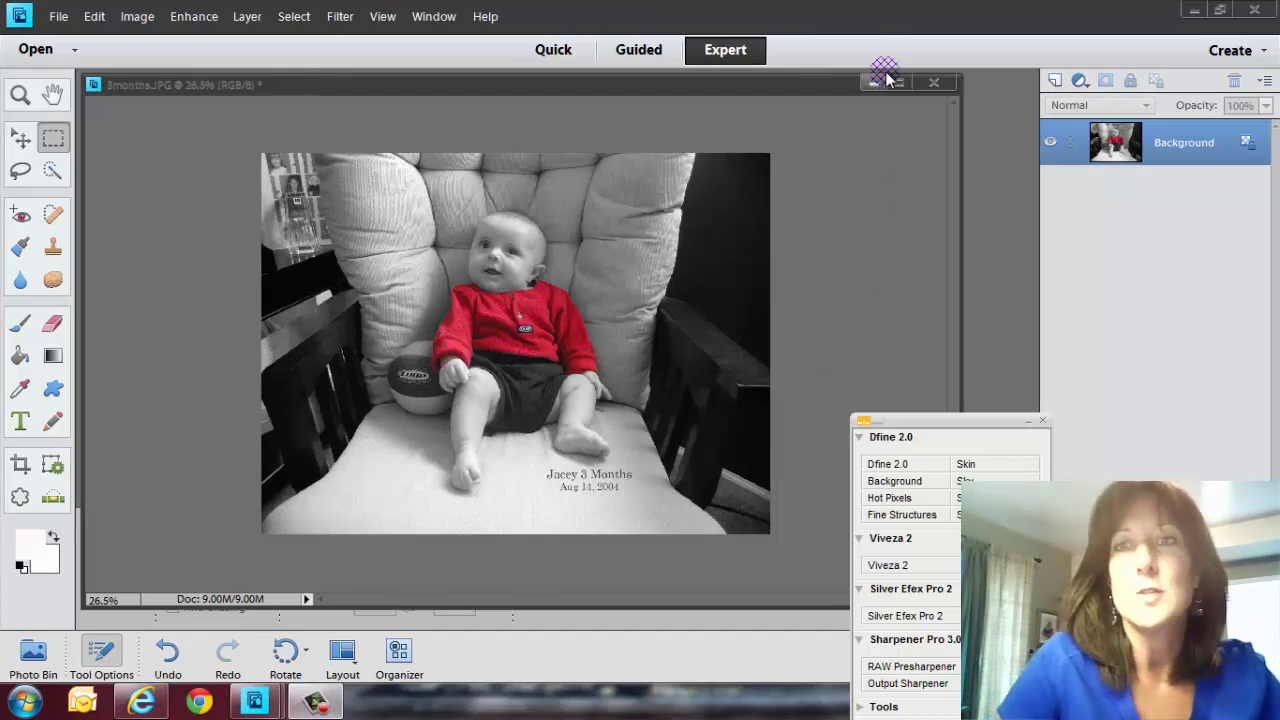
# Close the black-and-white version of 3months.JPG without saving changes.
pyautogui.click(925, 81)
pyautogui.click(933, 82)
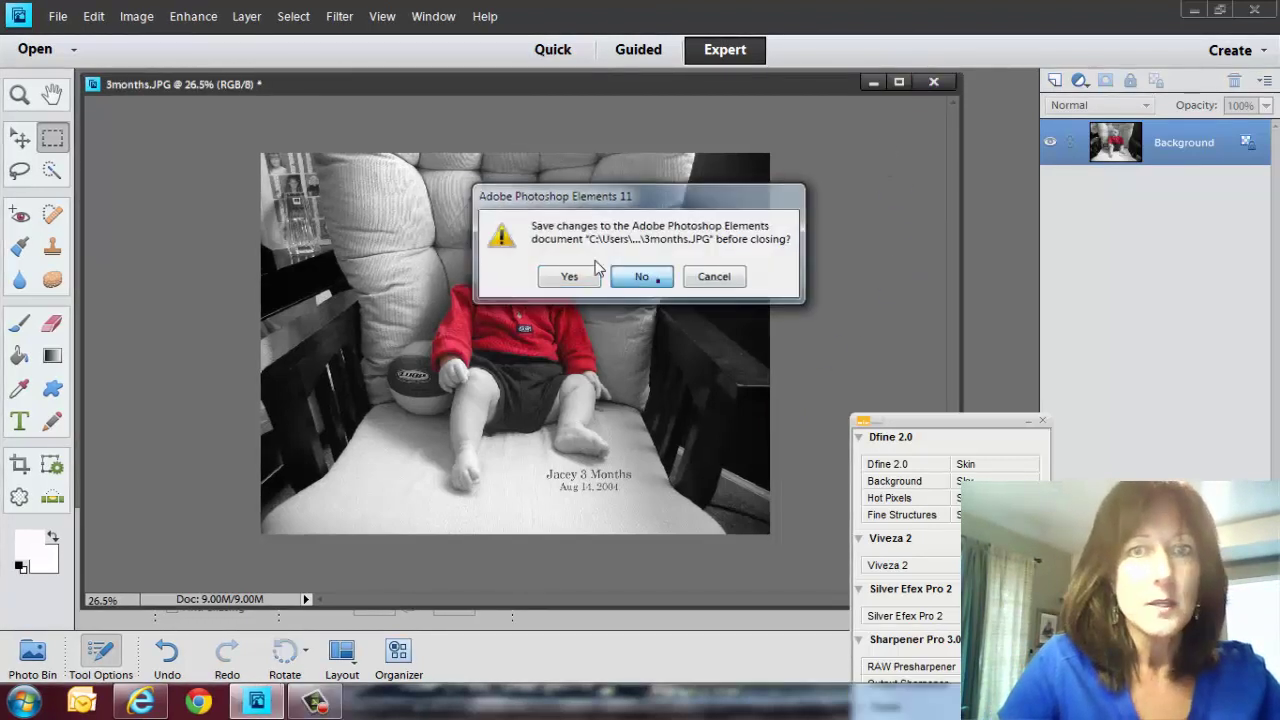
pyautogui.click(648, 278)
# Reopen the original colour photo 3months.JPG.
pyautogui.click(58, 16)
pyautogui.click(78, 54)
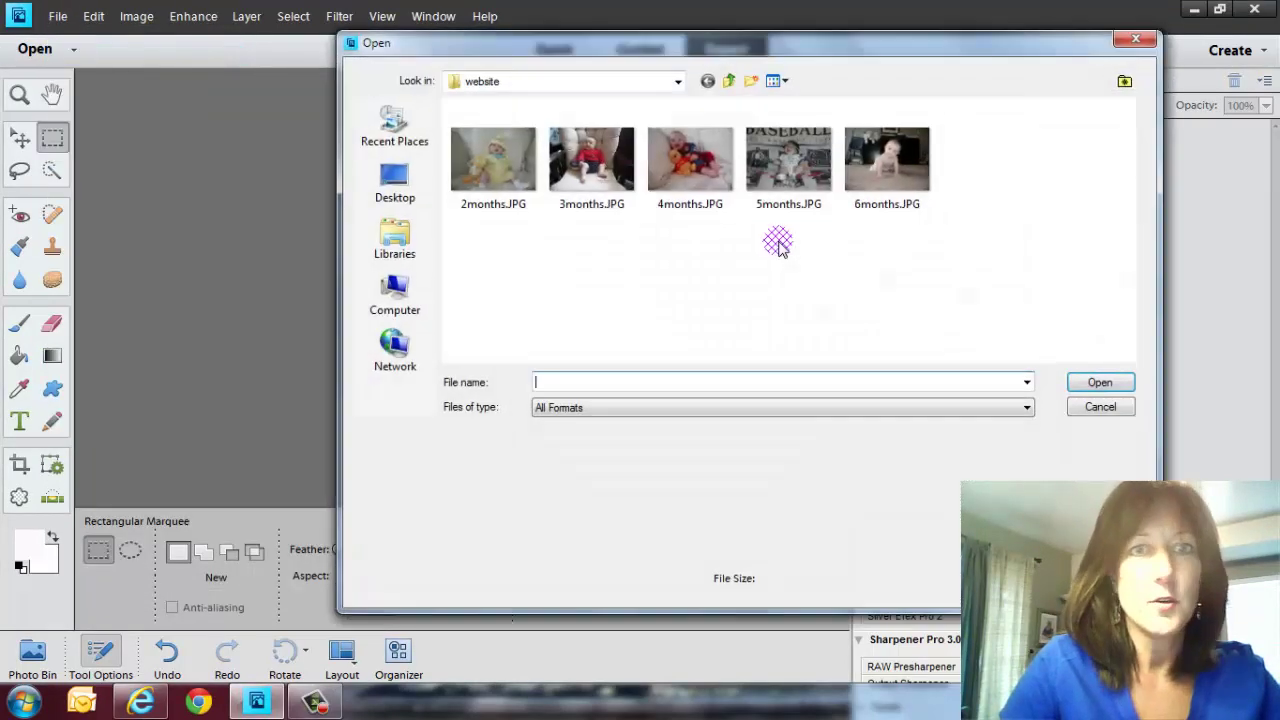
pyautogui.click(591, 160)
pyautogui.click(1089, 386)
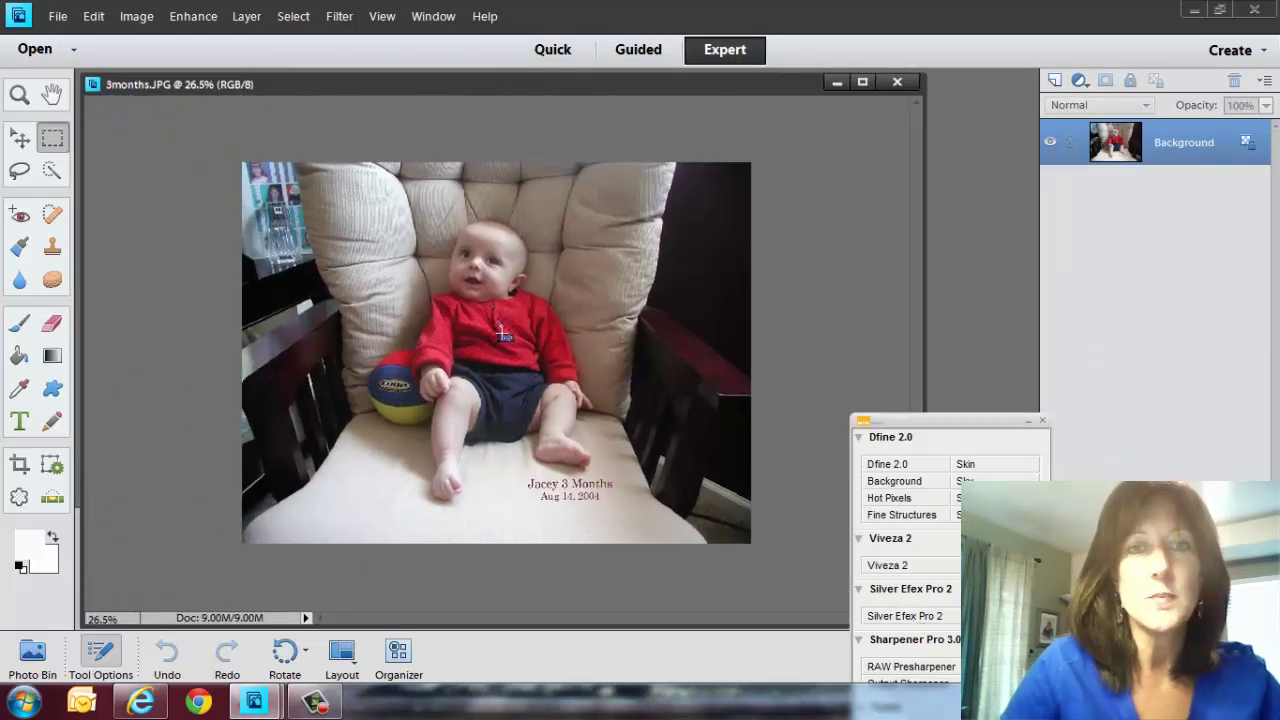
# Zoom the photo to 50% and pick the Quick Selection tool.
pyautogui.click(19, 94)
pyautogui.click(487, 383)
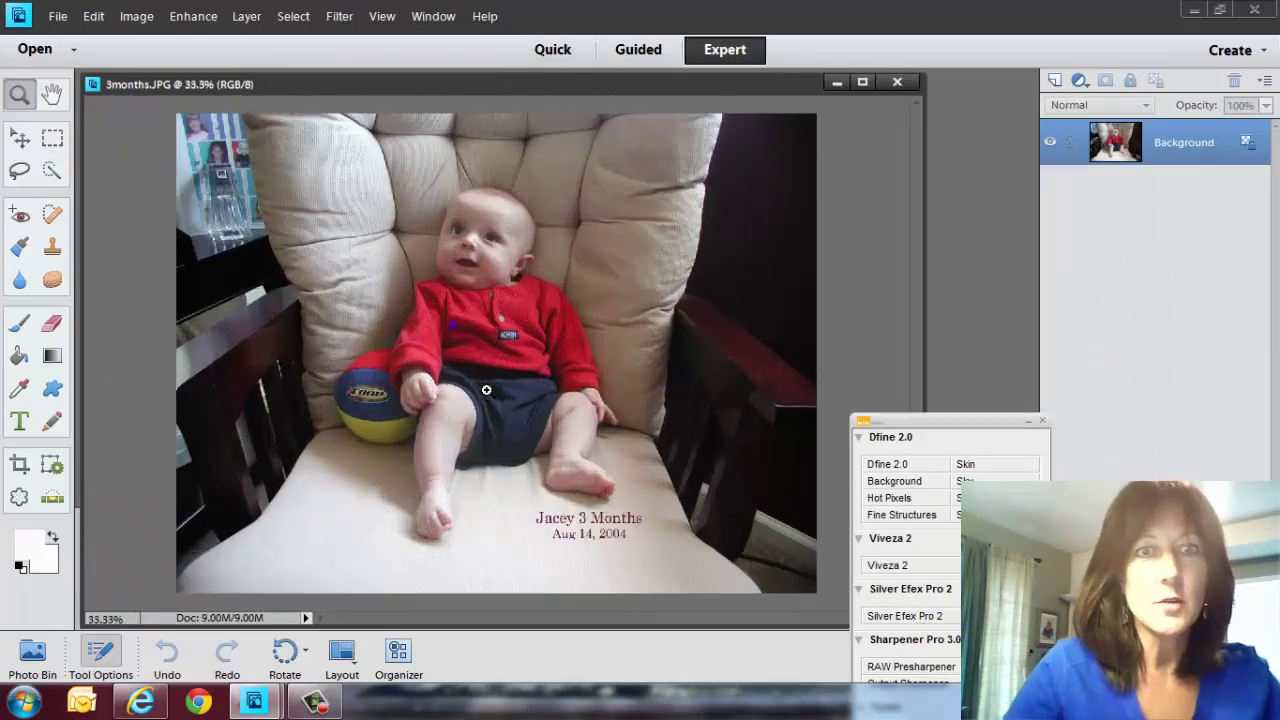
pyautogui.click(501, 390)
pyautogui.click(536, 390)
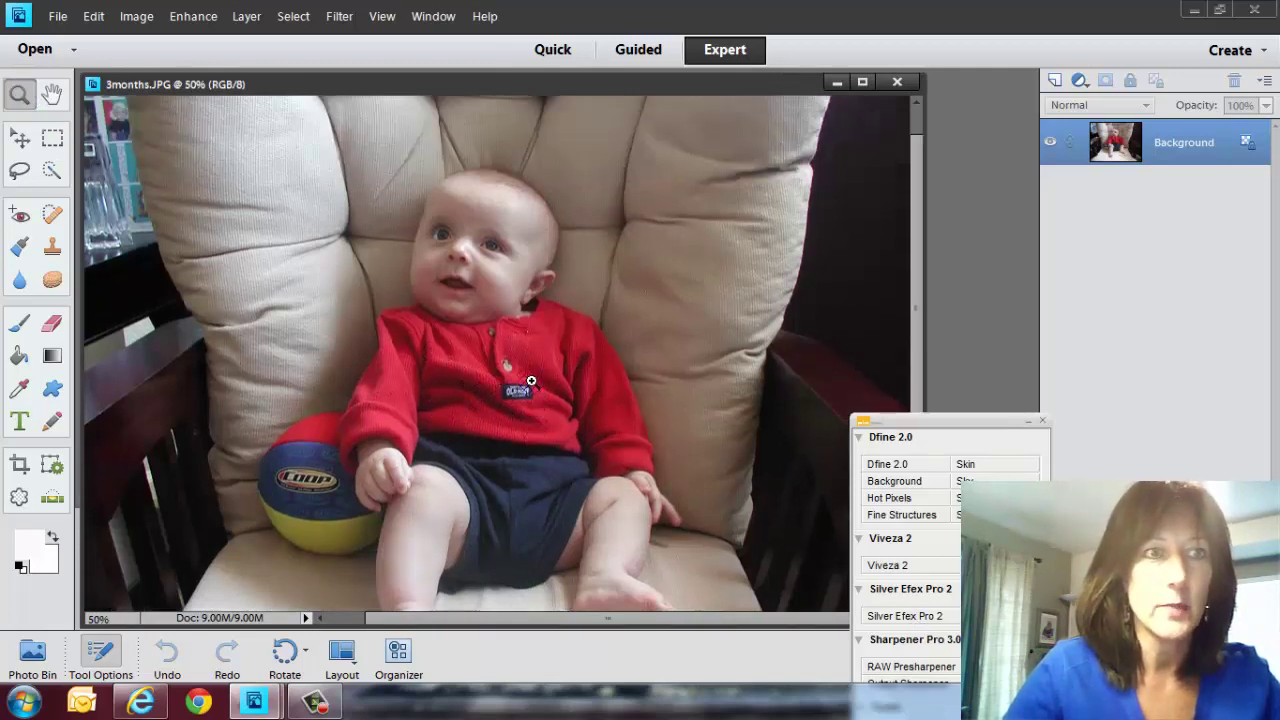
pyautogui.click(52, 170)
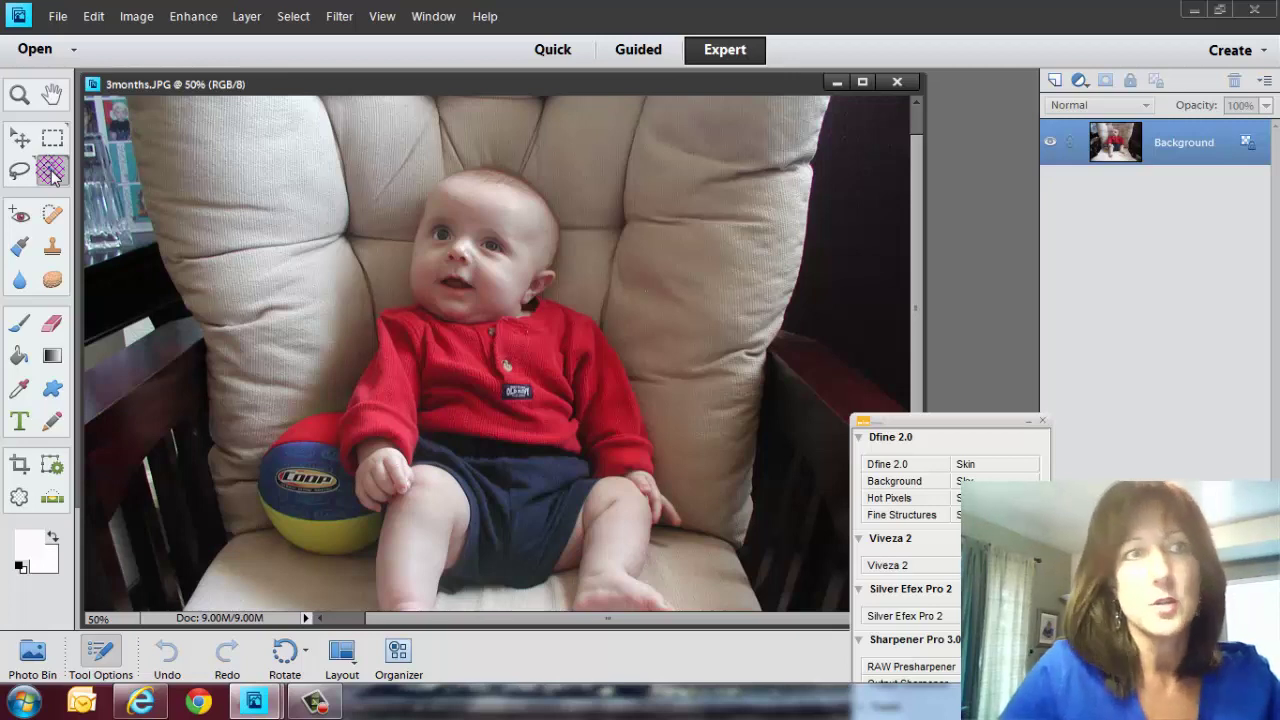
# Brush a quick selection over the red shirt and left sleeve, subtracting the ball with Alt.
pyautogui.click(52, 172)
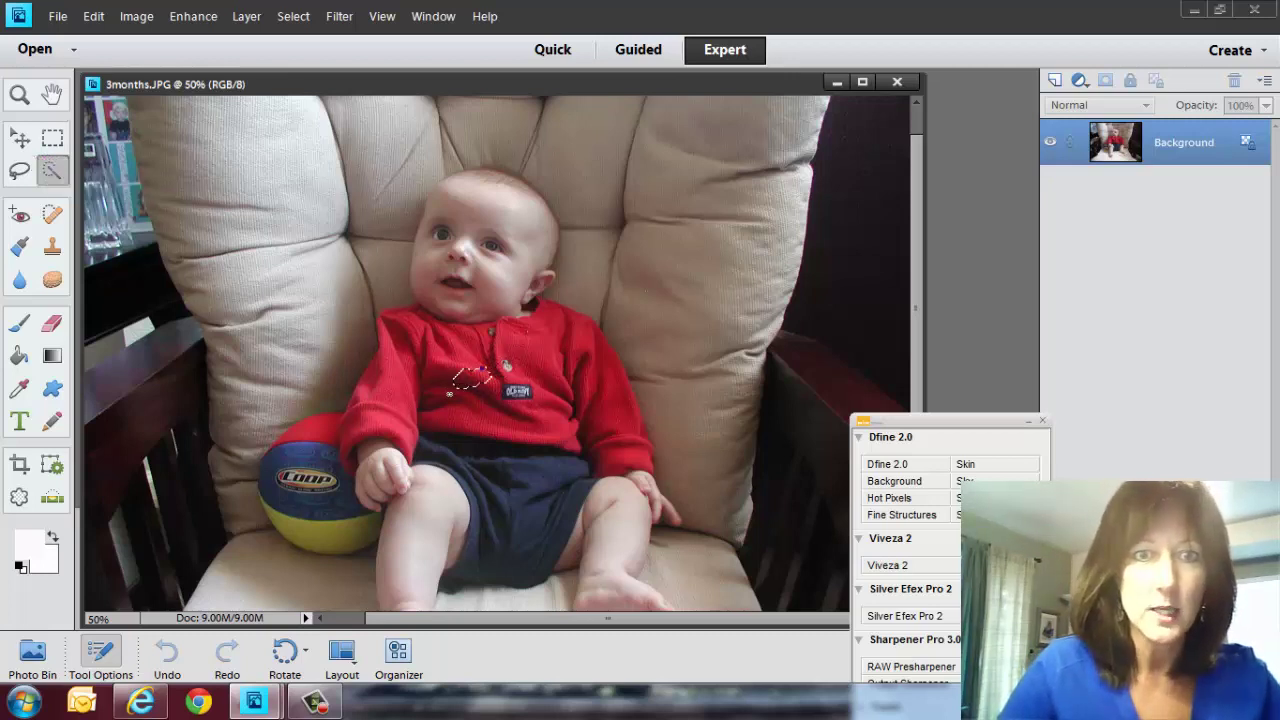
pyautogui.moveTo(506, 392)
pyautogui.mouseDown()
pyautogui.moveTo(588, 402)
pyautogui.moveTo(606, 437)
pyautogui.mouseUp()
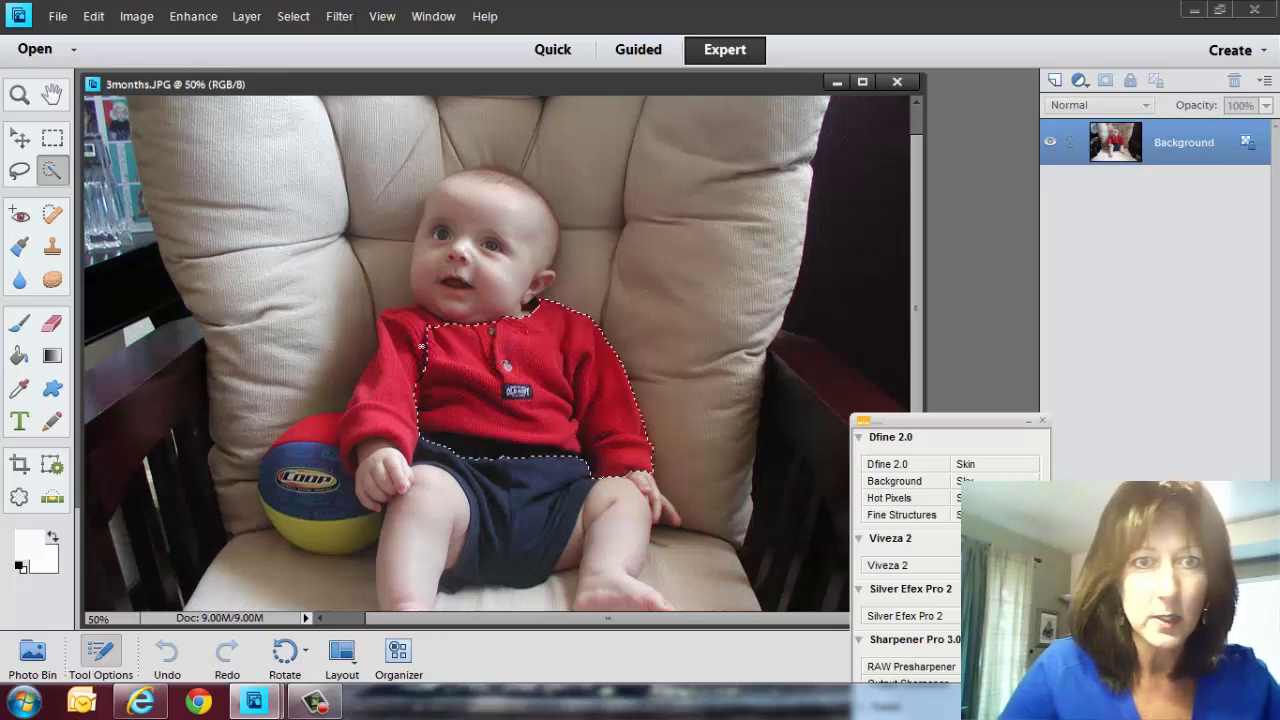
pyautogui.moveTo(420, 346); pyautogui.dragTo(360, 425)
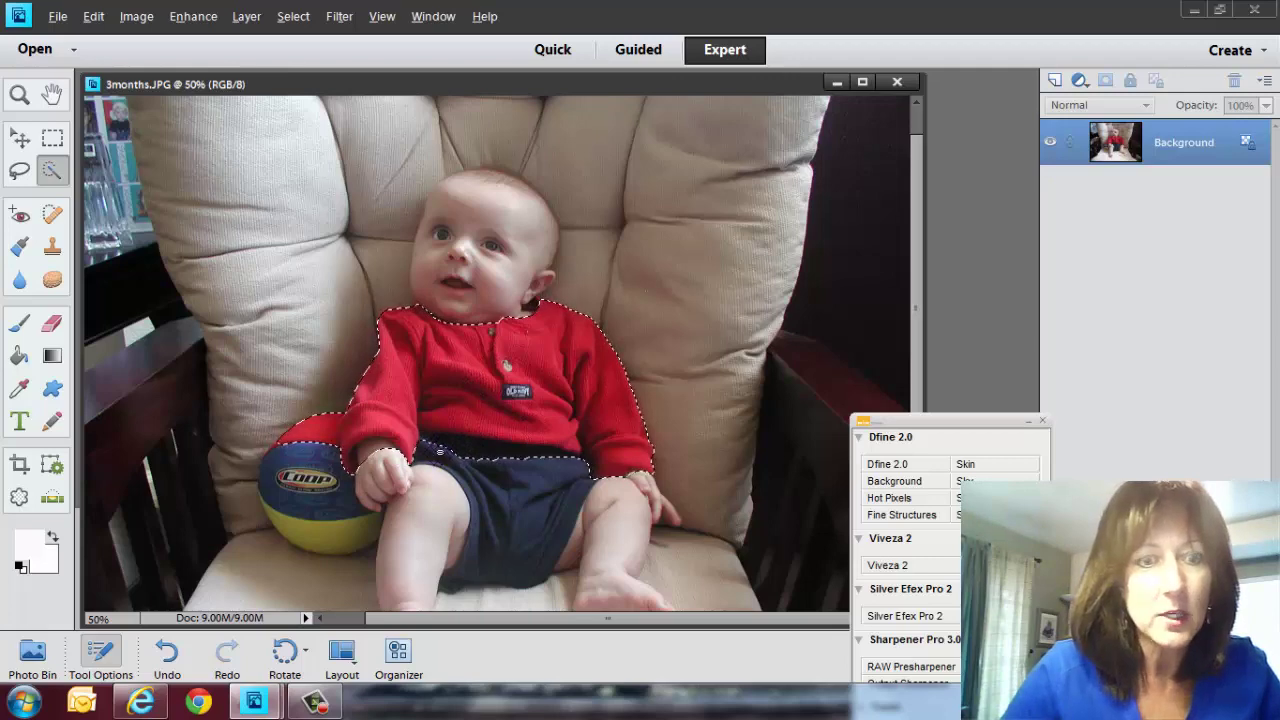
pyautogui.press('alt')
pyautogui.press('alt')
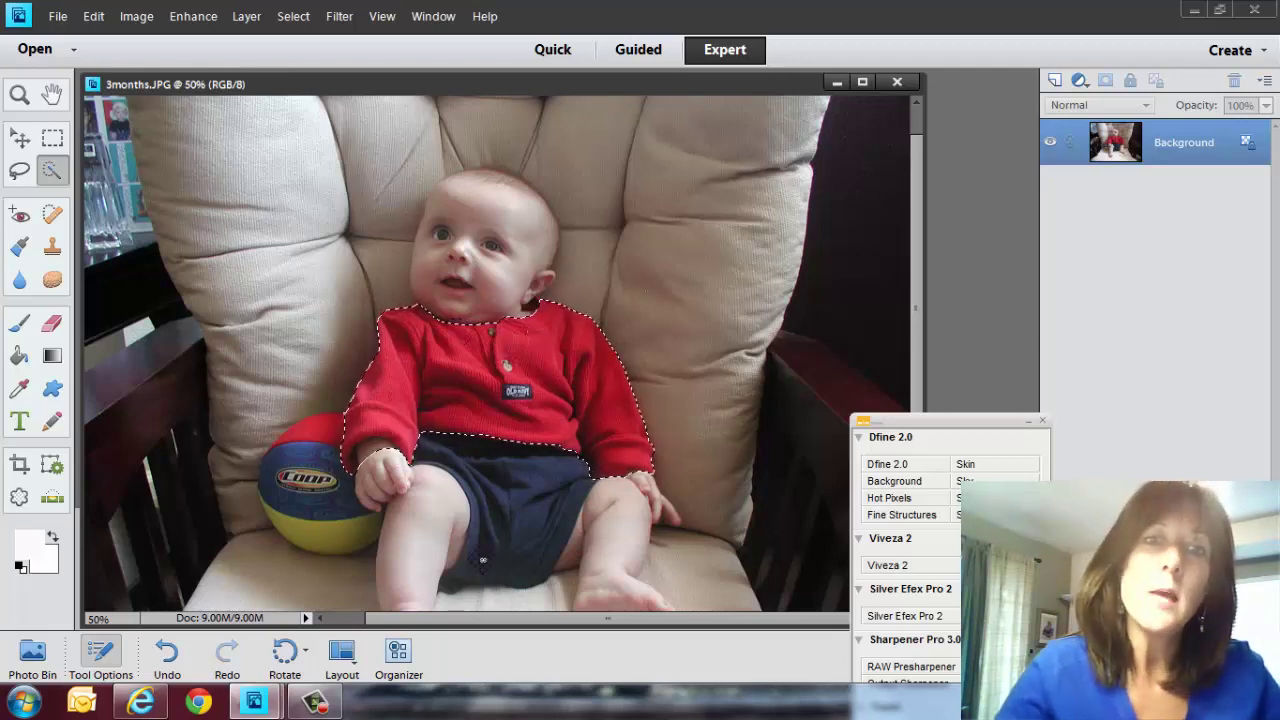
pyautogui.moveTo(465, 630)
pyautogui.mouseDown()
pyautogui.moveTo(463, 470)
pyautogui.moveTo(468, 490)
pyautogui.mouseUp()
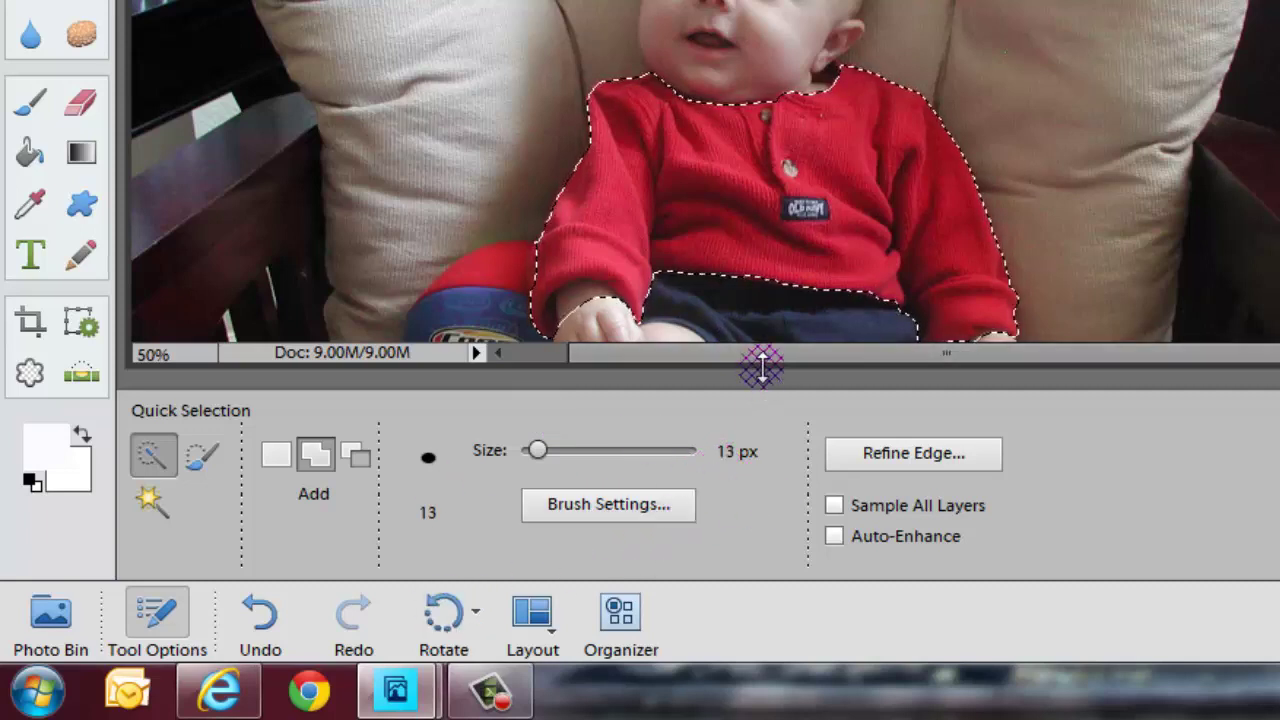
# Zoom in on the baby's hand and trim the selection to the sleeve edge.
pyautogui.moveTo(762, 367); pyautogui.dragTo(771, 526)
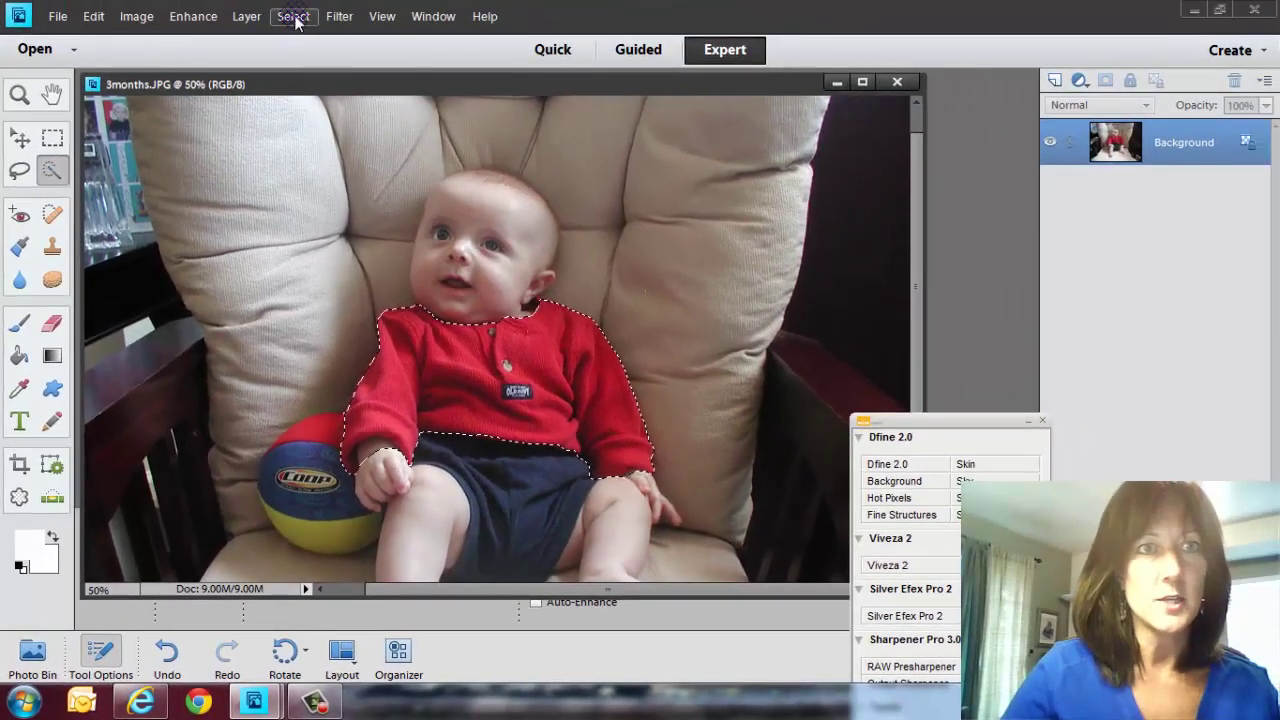
pyautogui.click(293, 16)
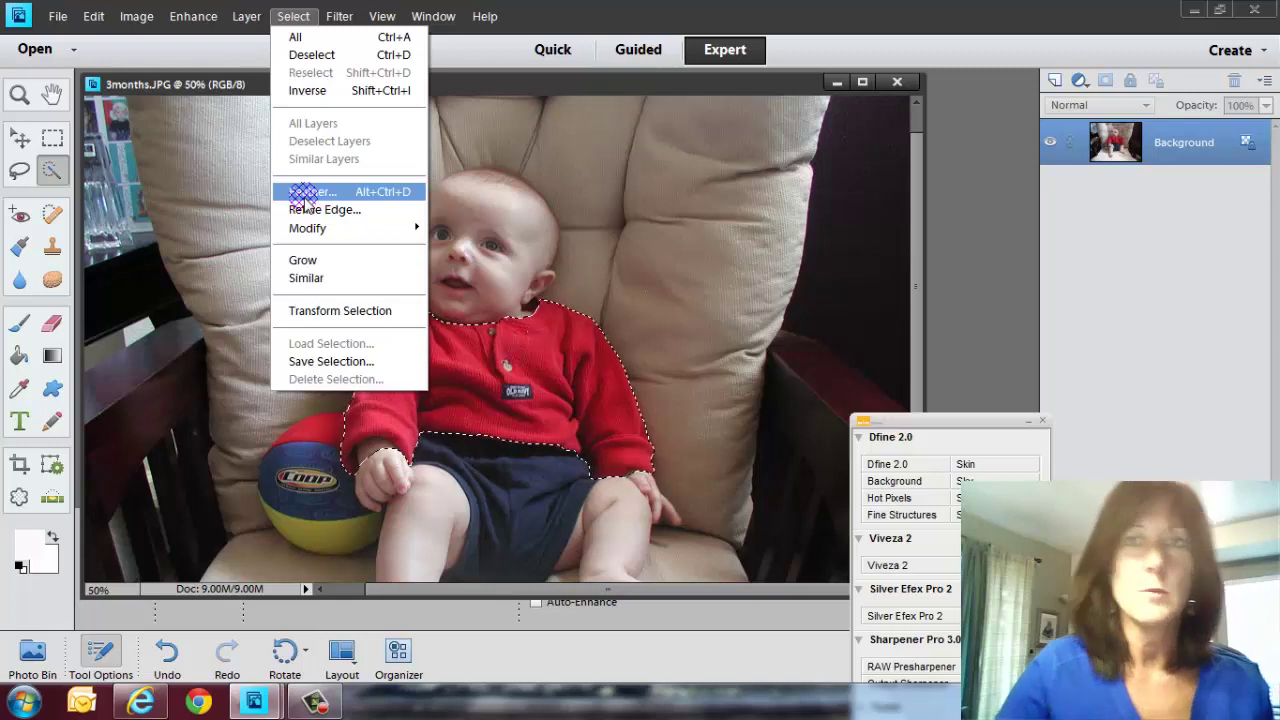
pyautogui.click(535, 365)
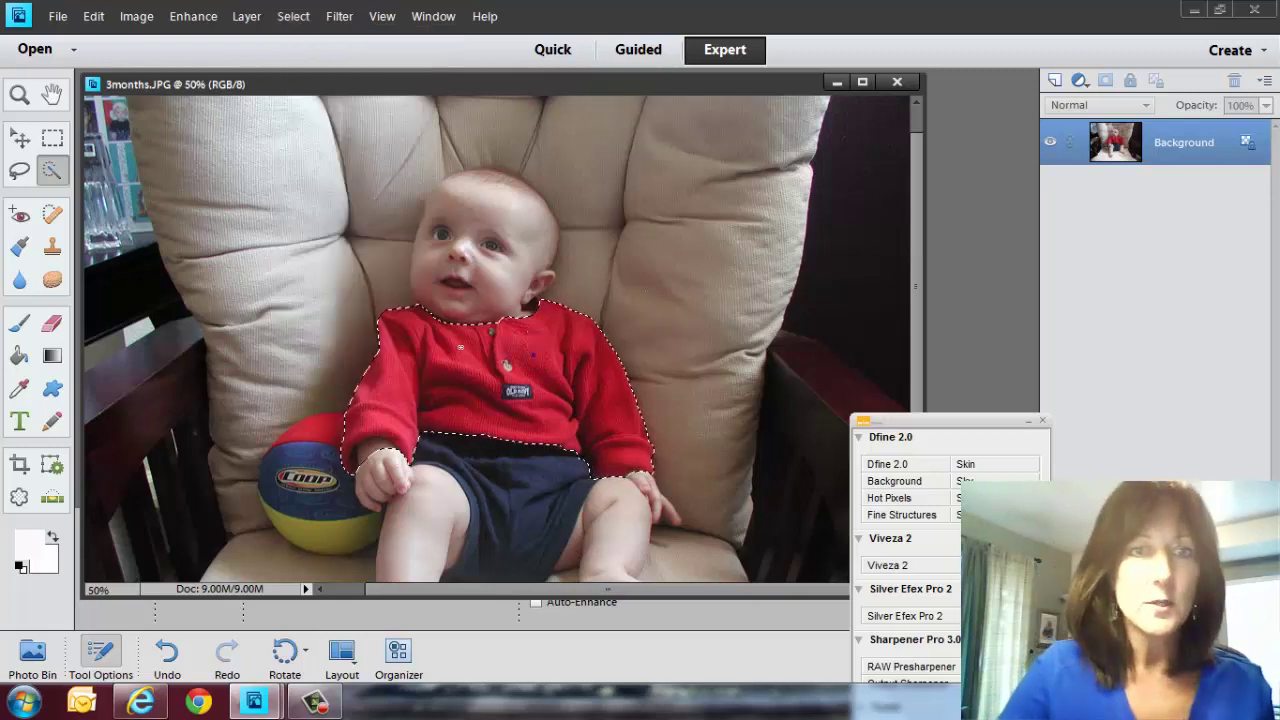
pyautogui.click(19, 94)
pyautogui.moveTo(388, 465); pyautogui.dragTo(386, 449)
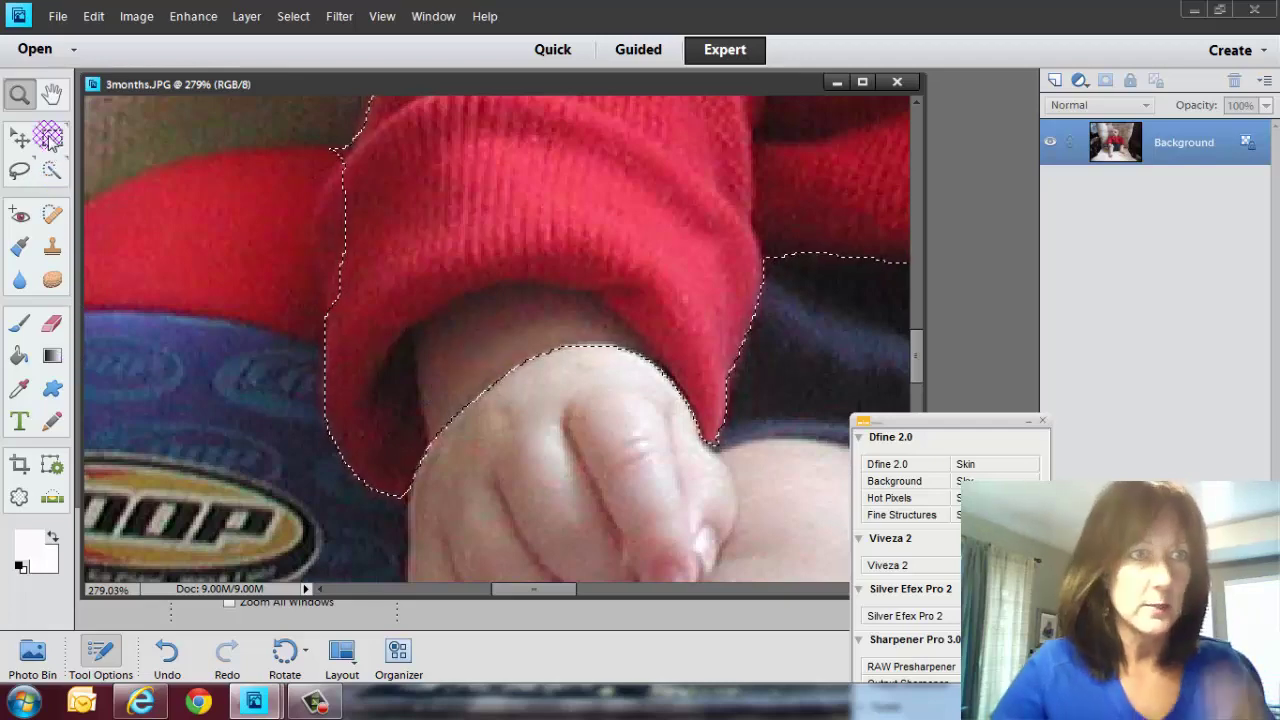
pyautogui.click(52, 170)
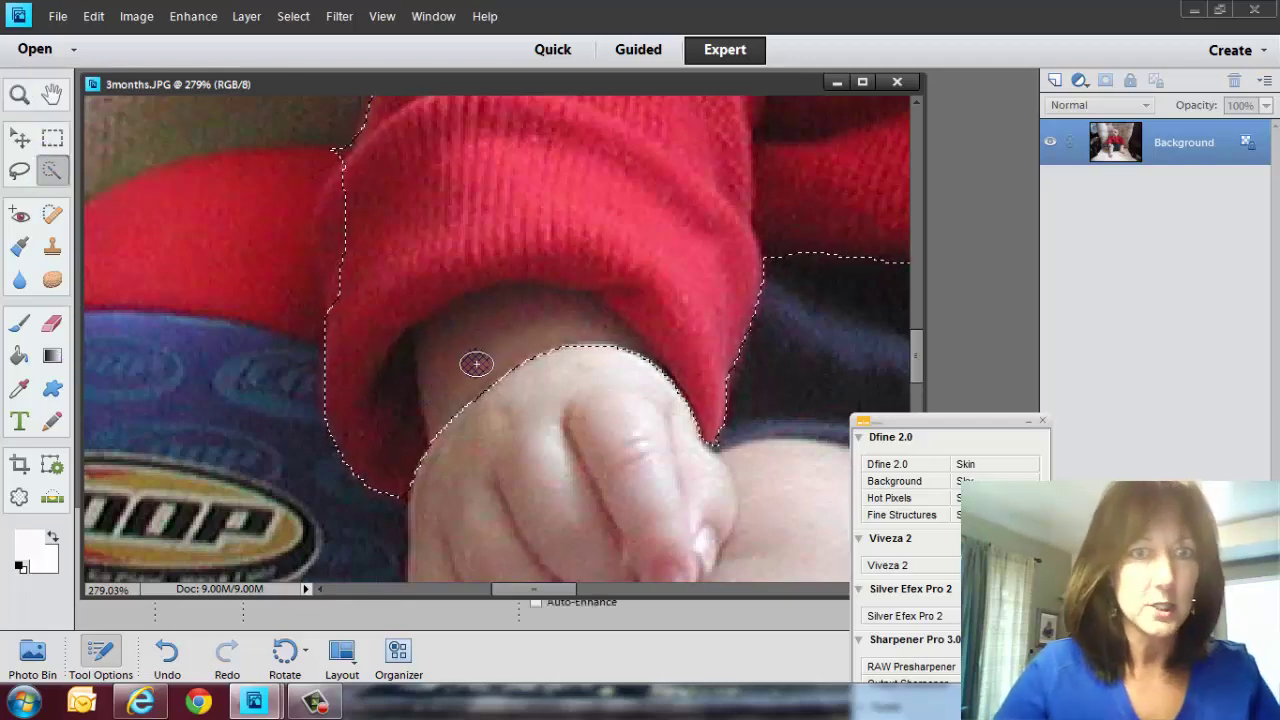
pyautogui.keyDown('alt'); pyautogui.click(473, 393); pyautogui.keyUp('alt')
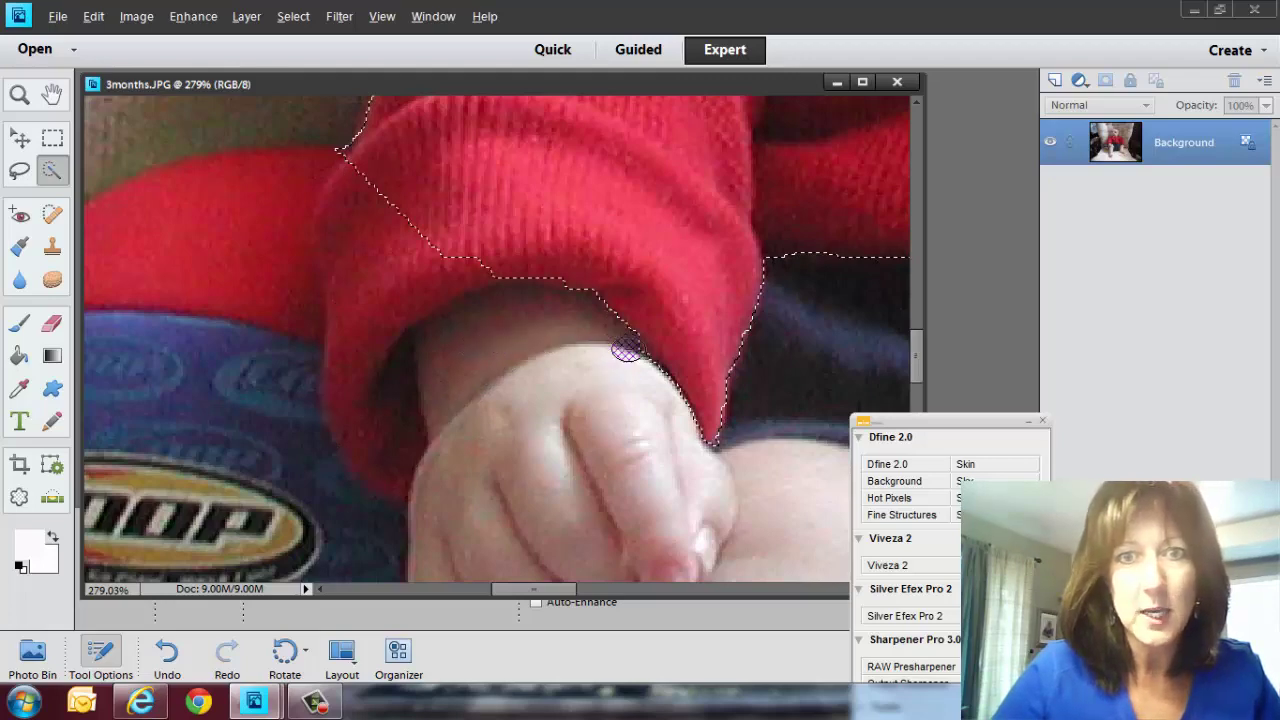
pyautogui.keyDown('alt'); pyautogui.click(543, 357); pyautogui.keyUp('alt')
pyautogui.moveTo(415, 220)
pyautogui.mouseDown()
pyautogui.moveTo(367, 215)
pyautogui.moveTo(346, 271)
pyautogui.moveTo(345, 356)
pyautogui.moveTo(372, 425)
pyautogui.moveTo(363, 333)
pyautogui.moveTo(423, 186)
pyautogui.mouseUp()
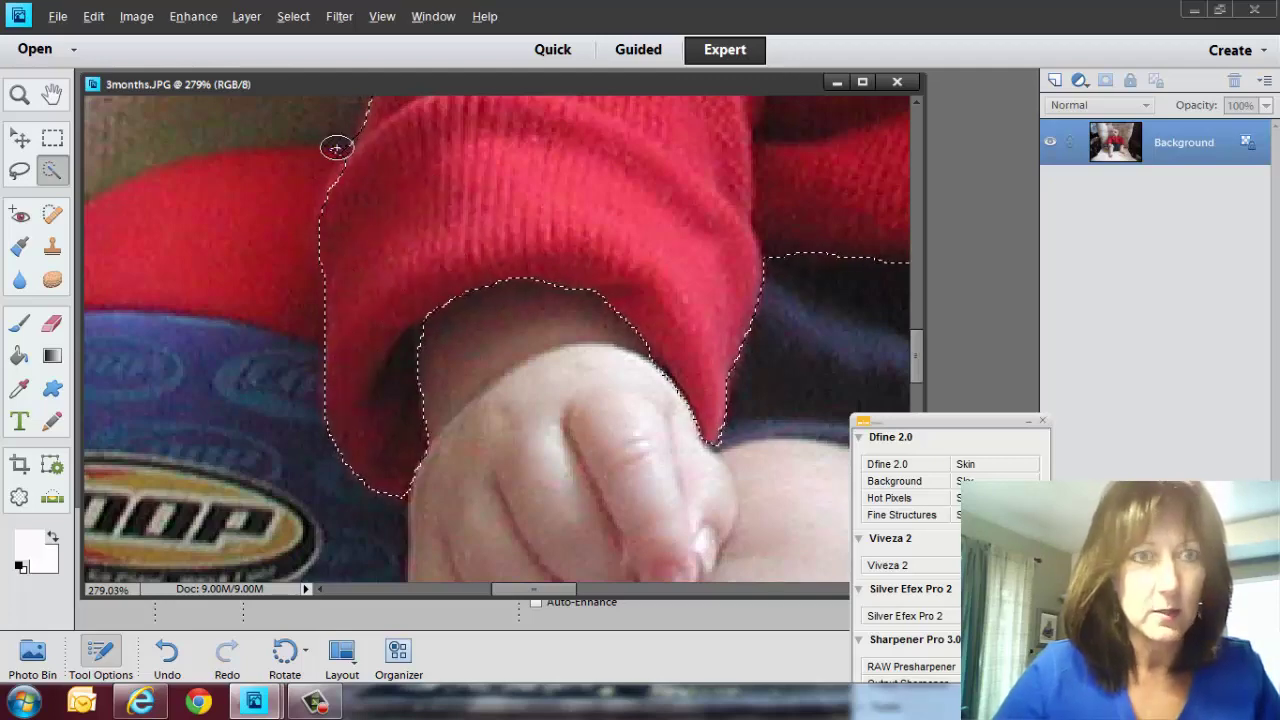
# Fit the whole photo back in the window with the shirt still selected.
pyautogui.scroll(1, 797, 320)
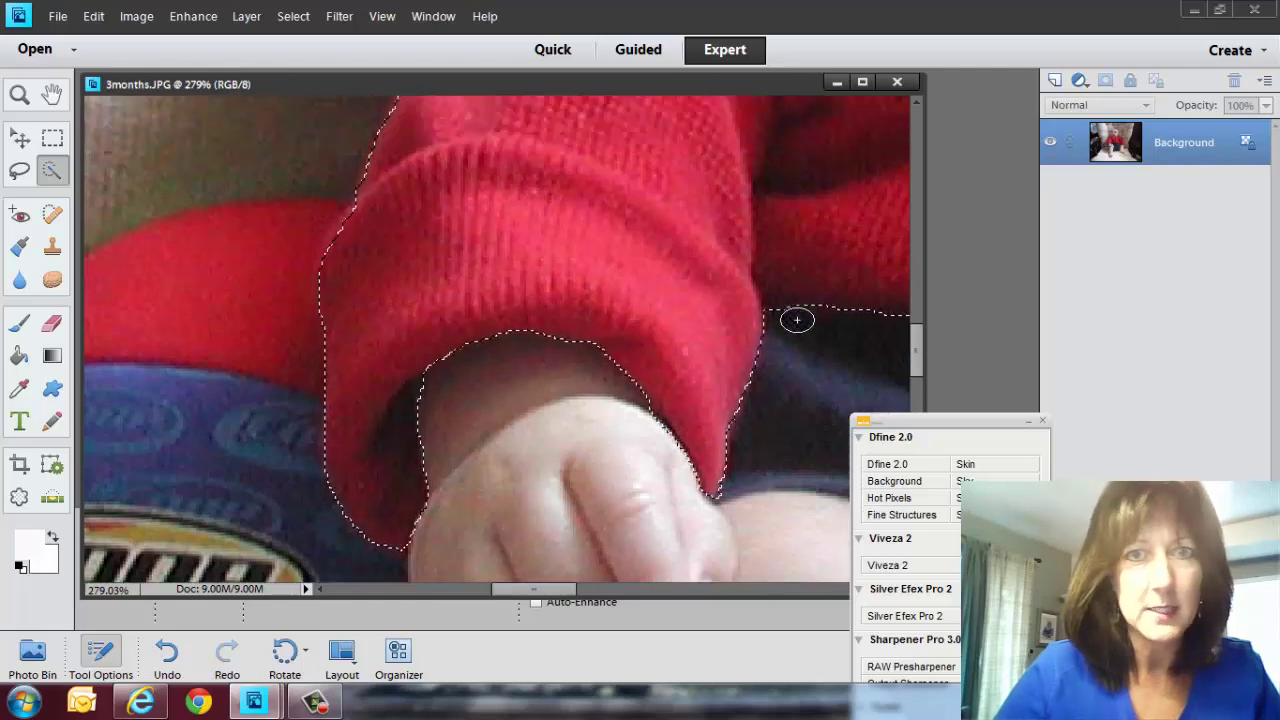
pyautogui.scroll(5, 797, 320)
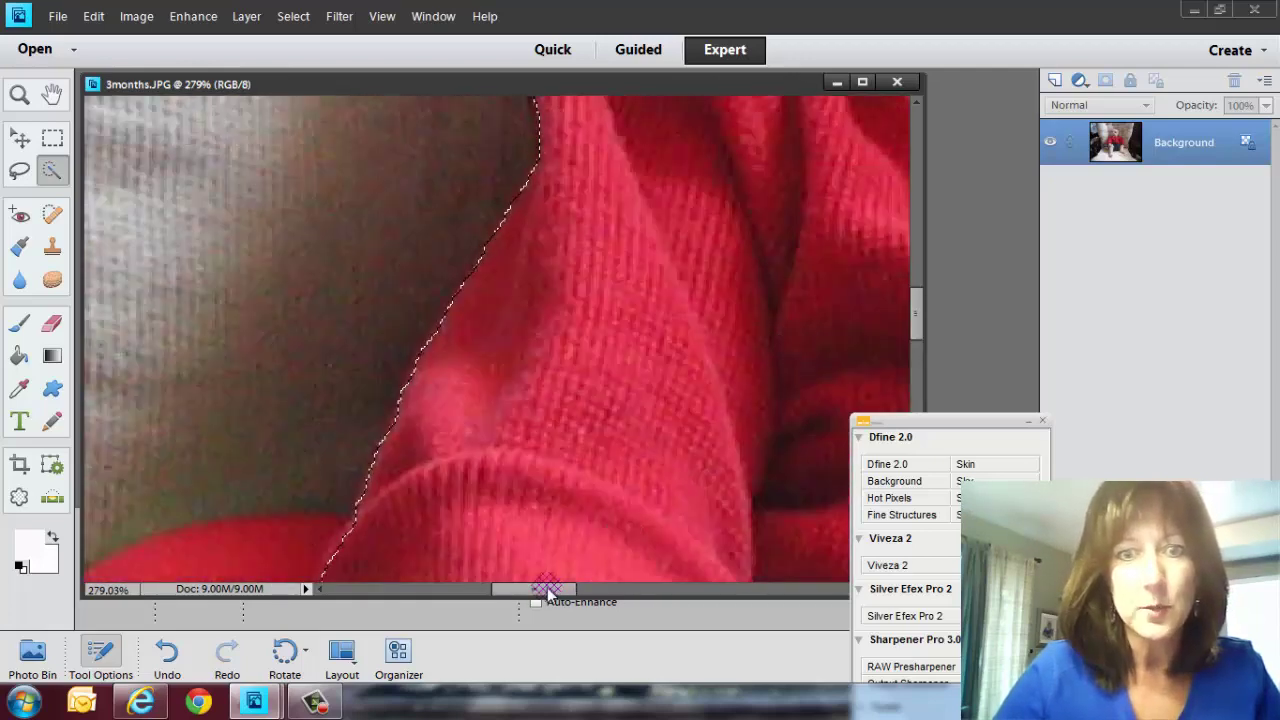
pyautogui.hscroll(3, 548, 587)
pyautogui.scroll(6, 571, 451)
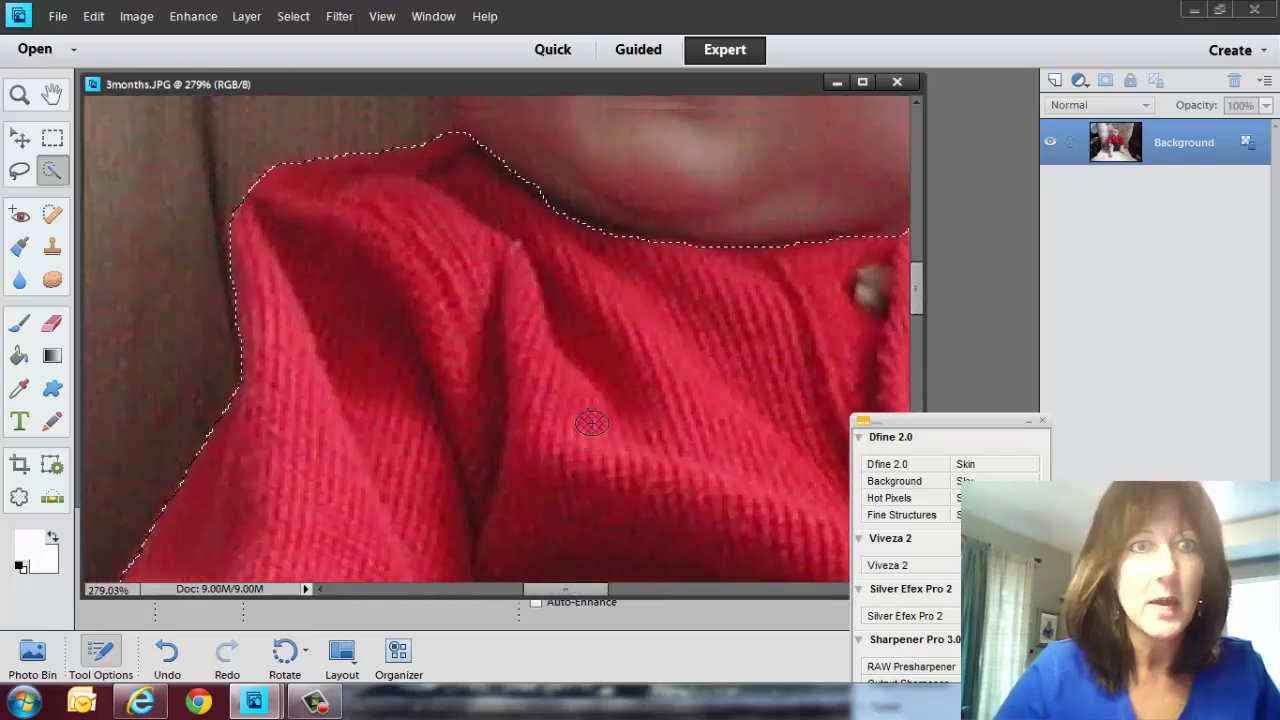
pyautogui.scroll(1, 600, 440)
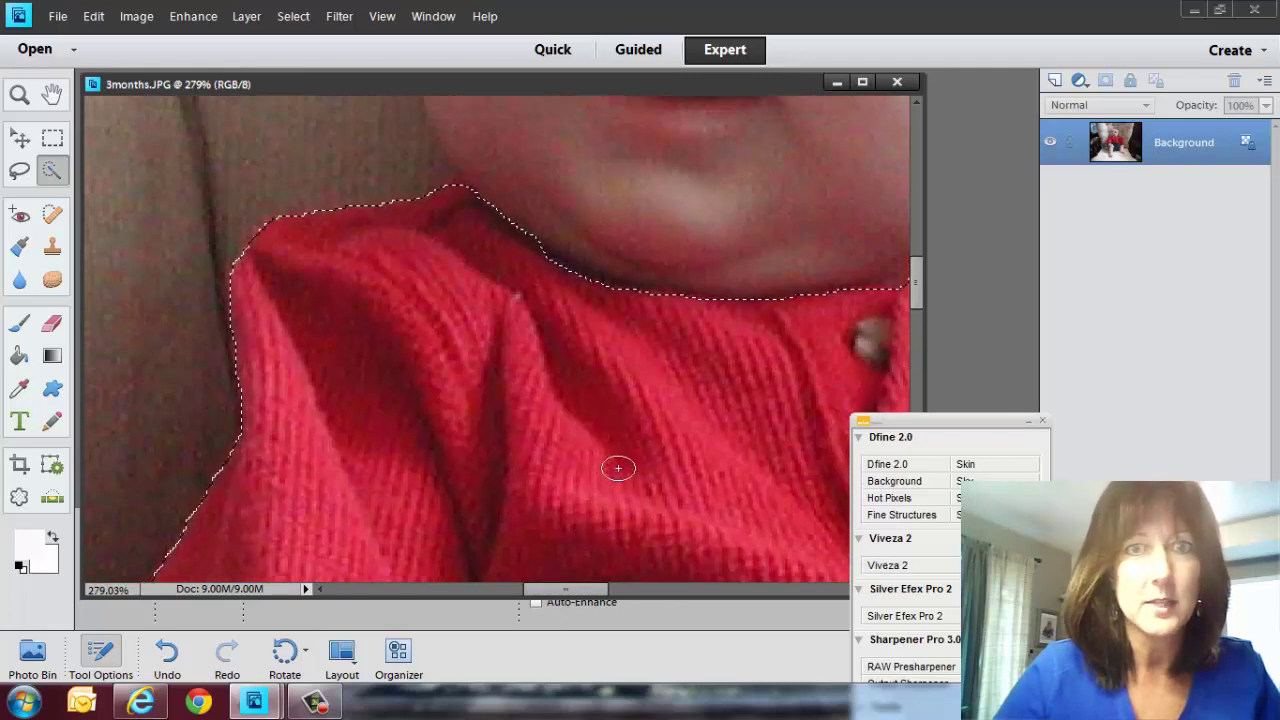
pyautogui.click(18, 95)
pyautogui.doubleClick(18, 95)
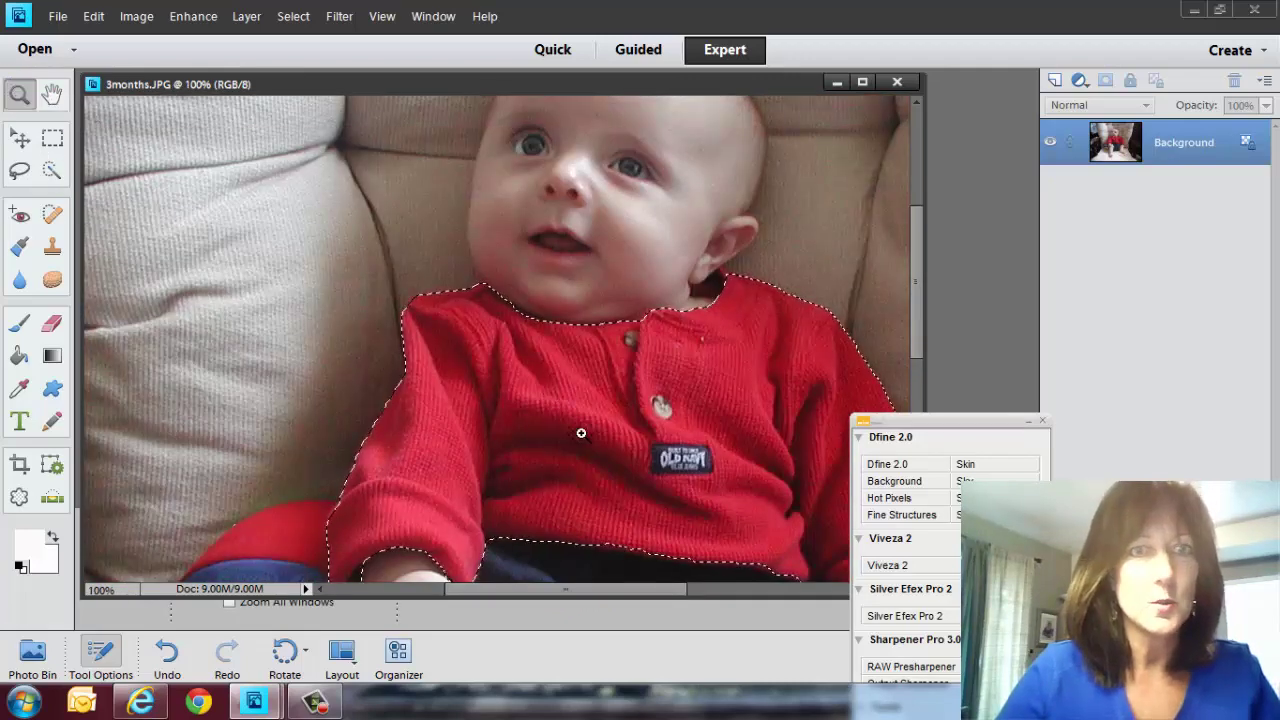
pyautogui.click(53, 95)
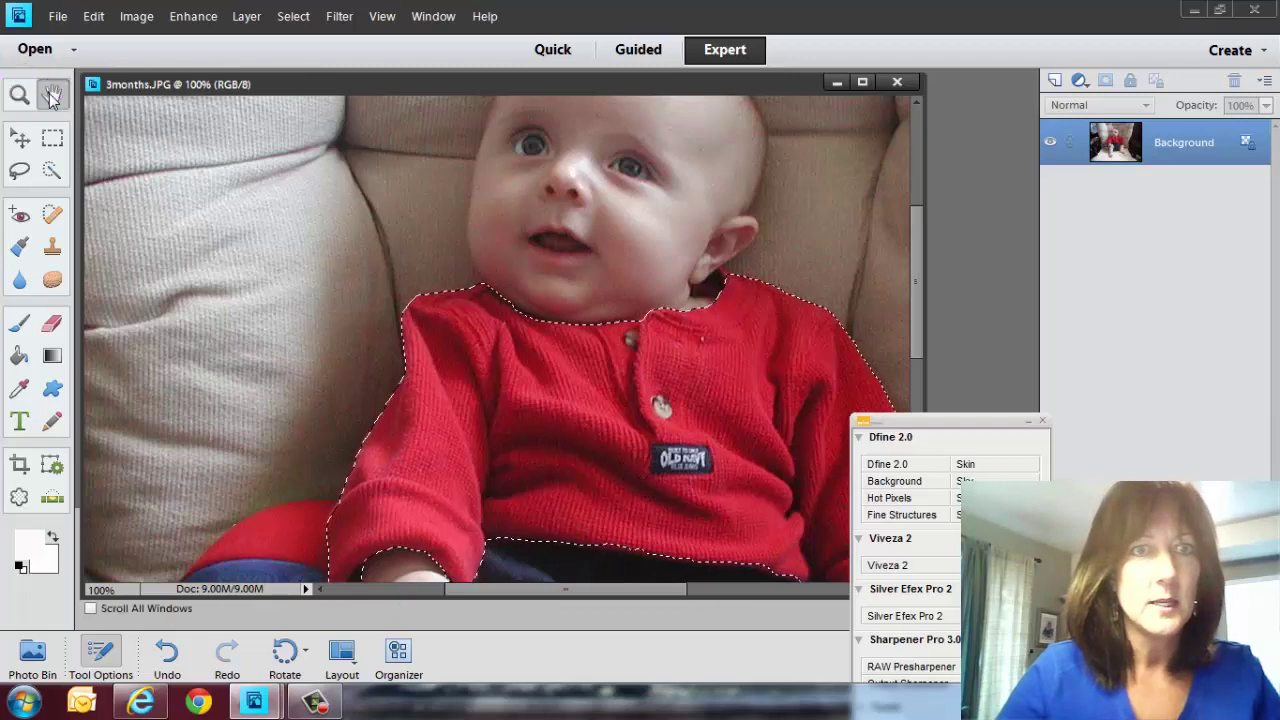
pyautogui.doubleClick(53, 95)
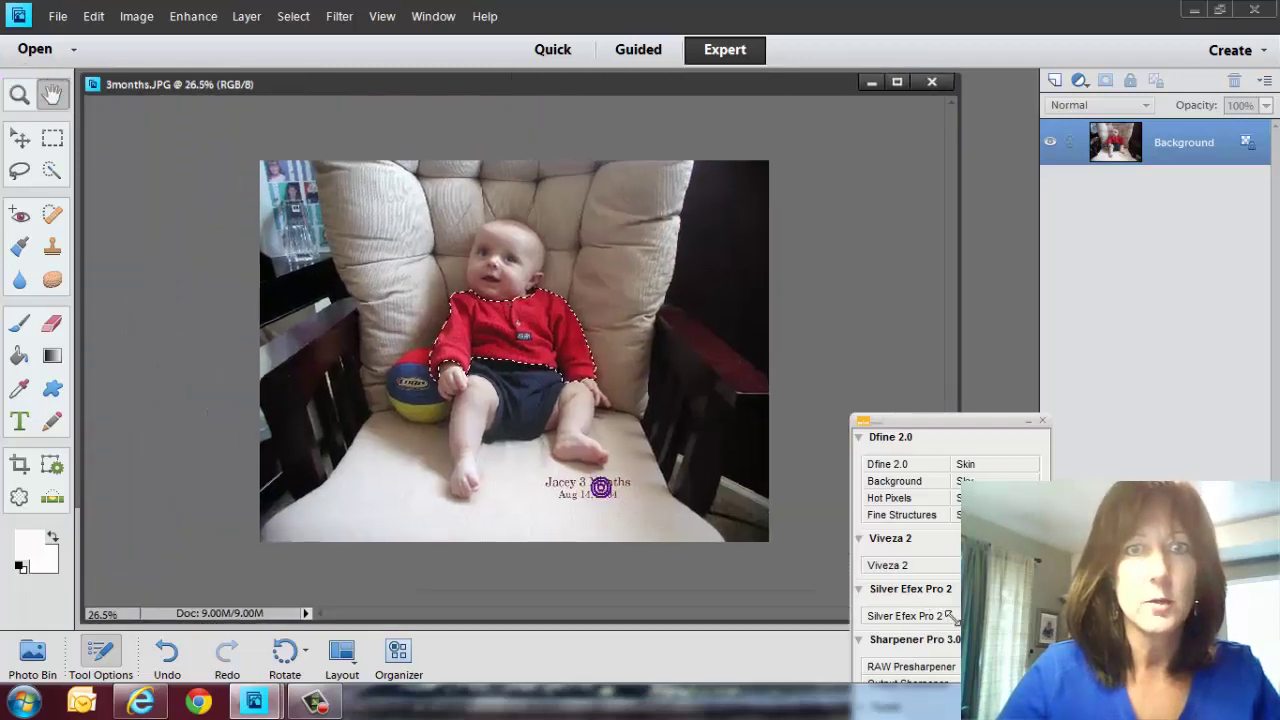
# Invert the selection so everything except the red shirt is selected.
pyautogui.click(577, 397)
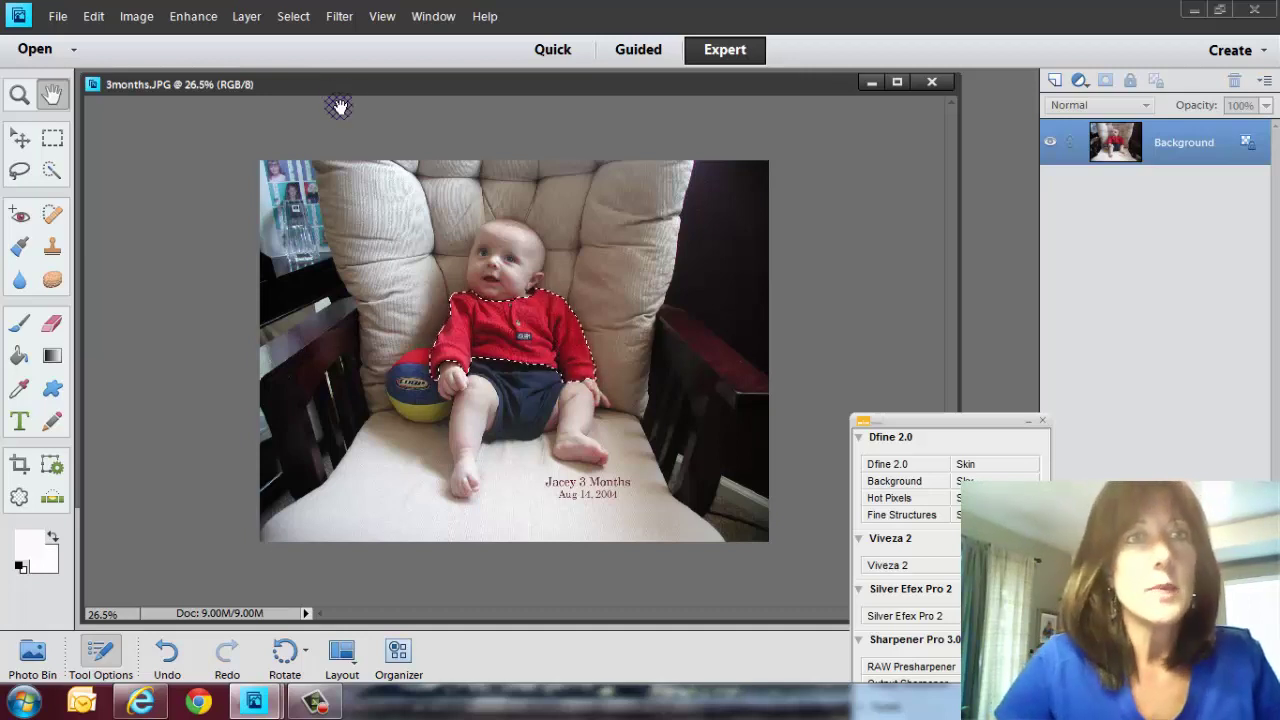
pyautogui.click(293, 16)
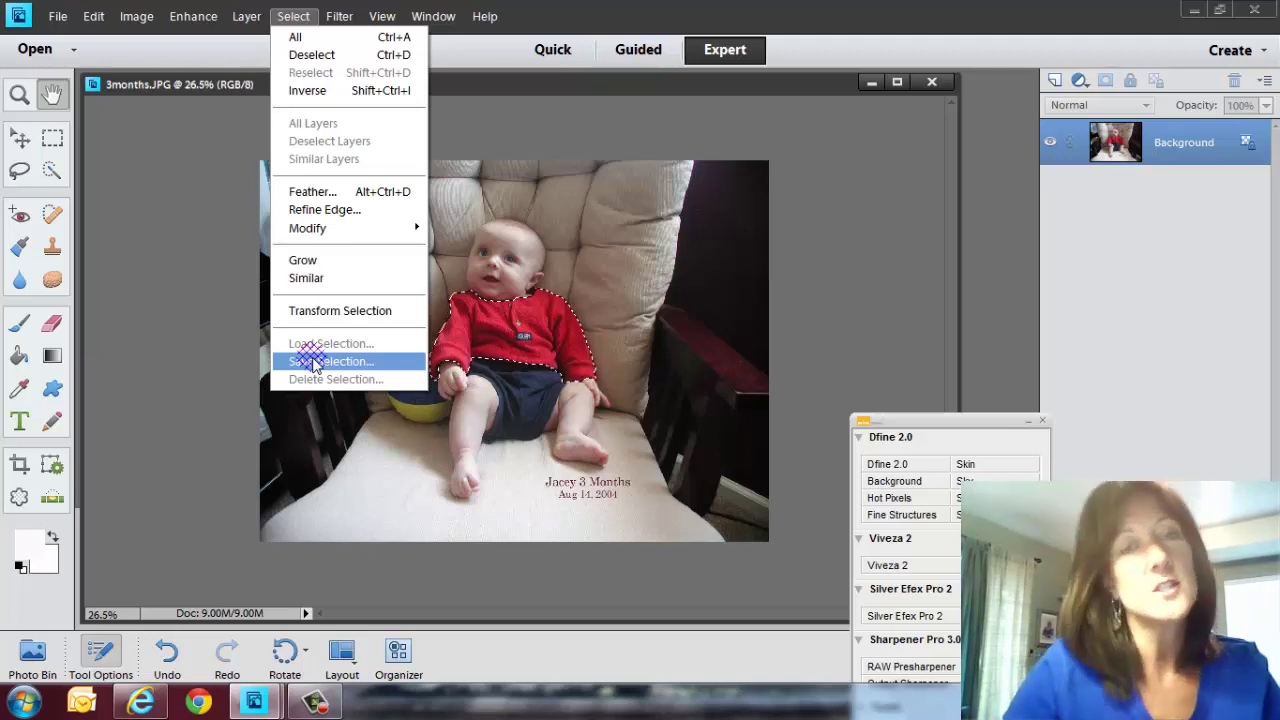
pyautogui.click(562, 161)
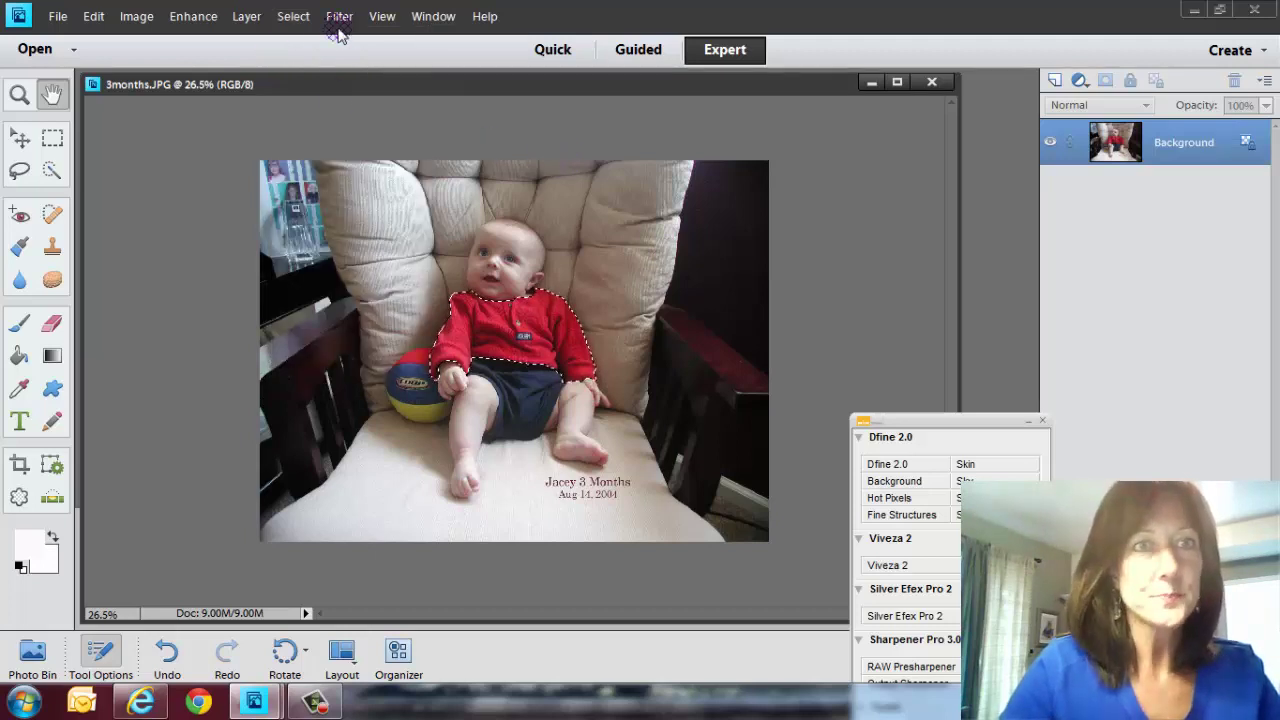
pyautogui.click(293, 17)
pyautogui.click(302, 91)
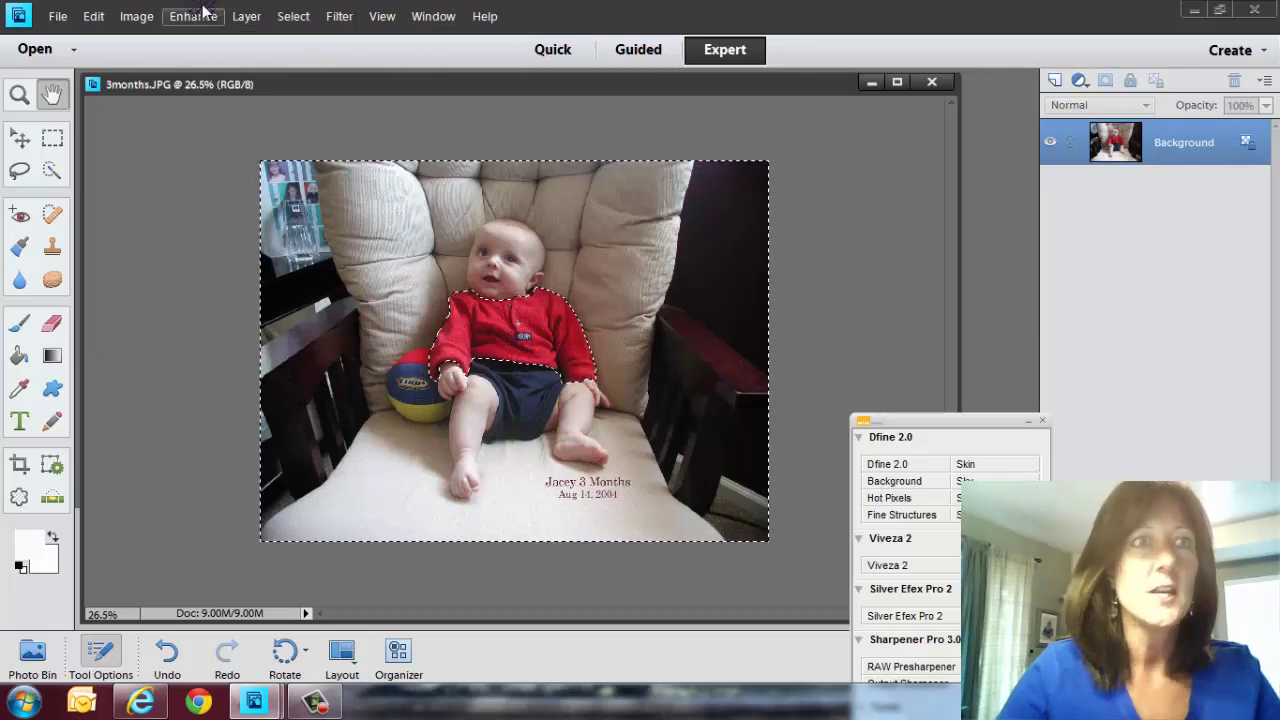
# Launch Convert to Black and White for the selected area.
pyautogui.click(133, 16)
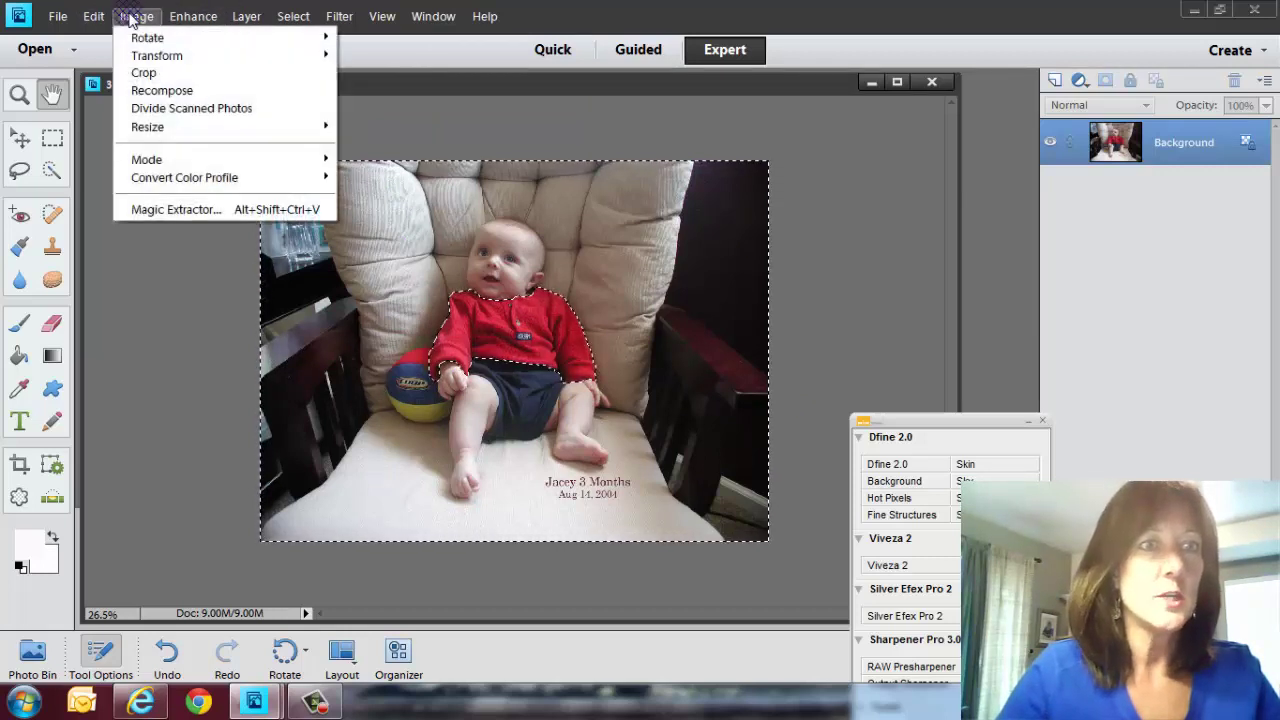
pyautogui.click(133, 104)
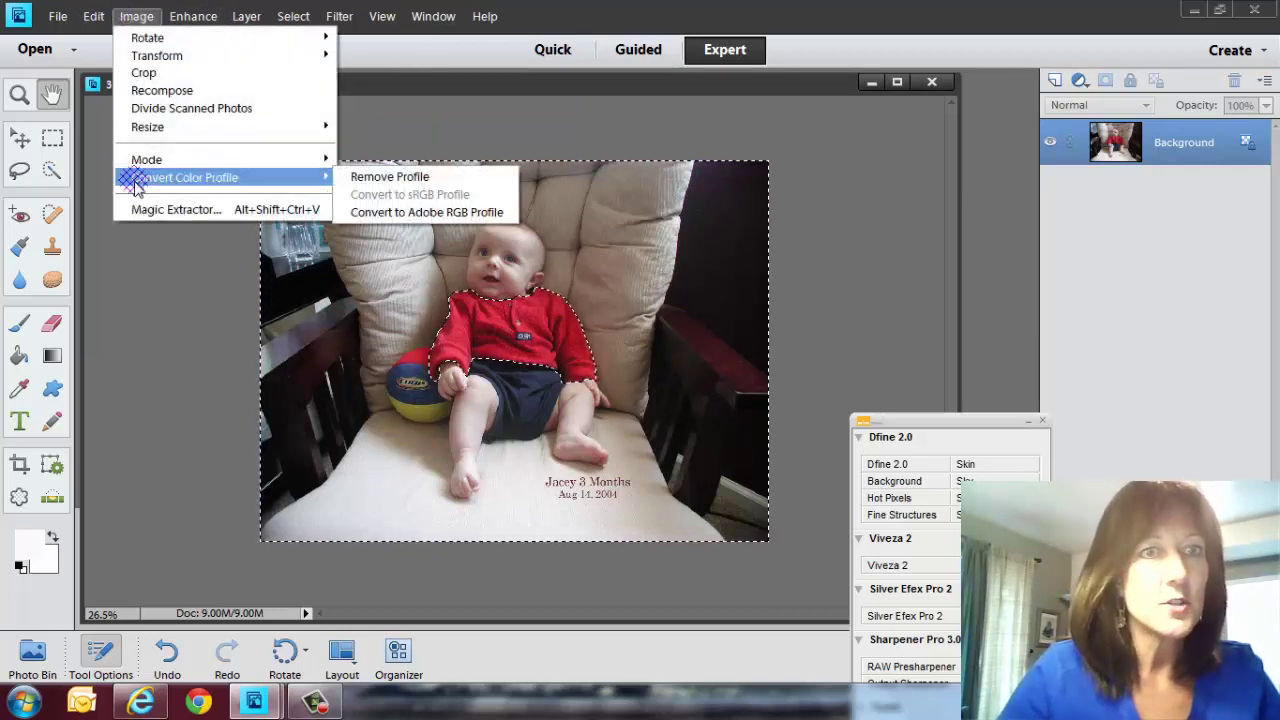
pyautogui.moveTo(193, 18)
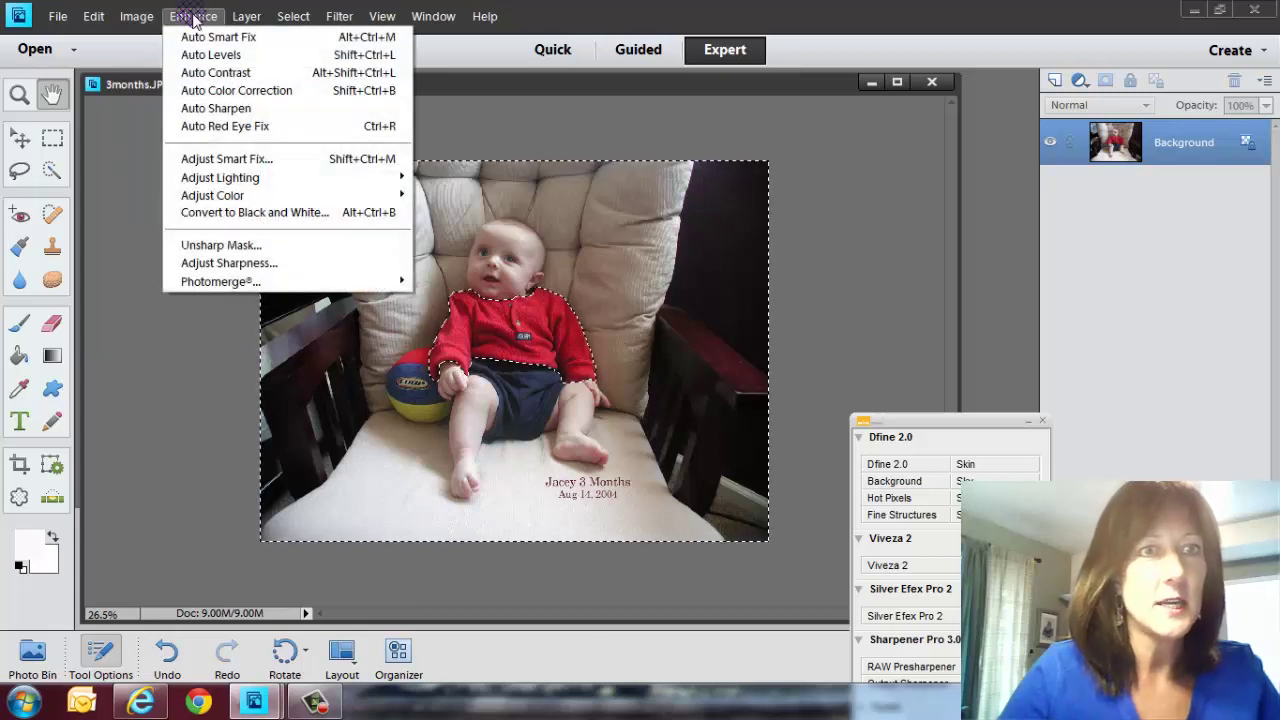
pyautogui.click(190, 213)
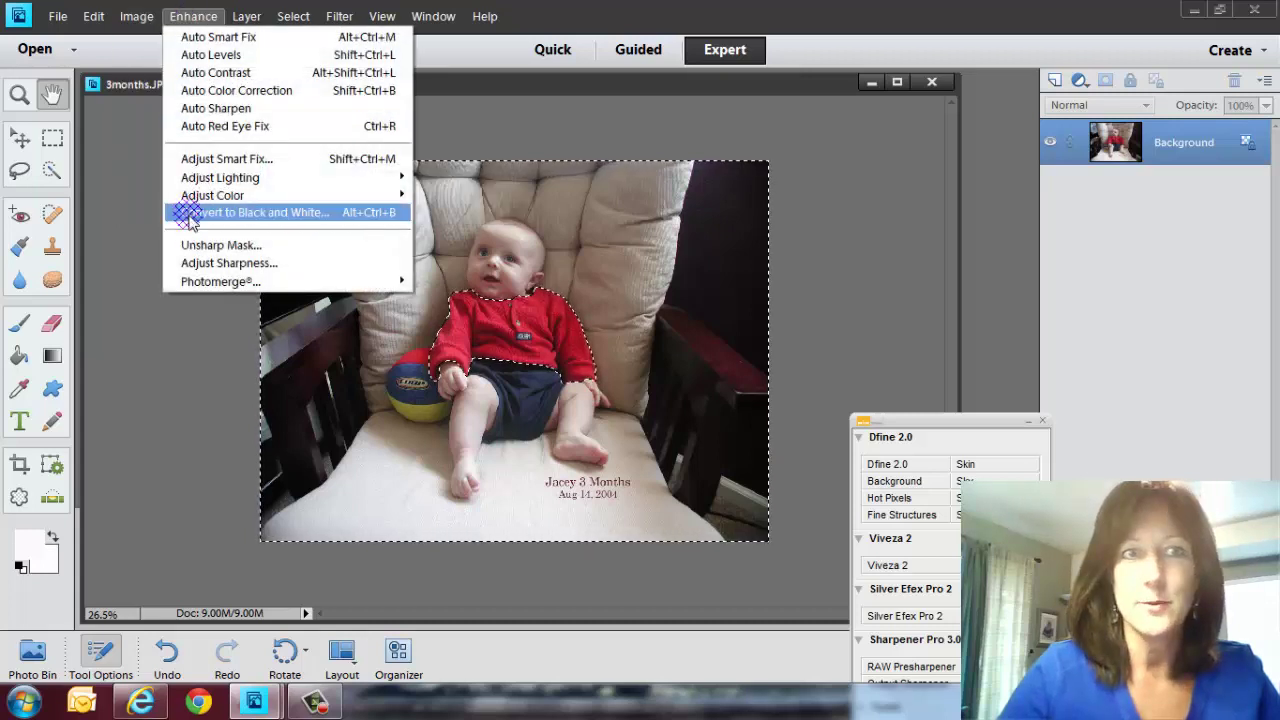
# Lower the red channel slightly and adjust the blue channel intensity slider.
pyautogui.click(190, 213)
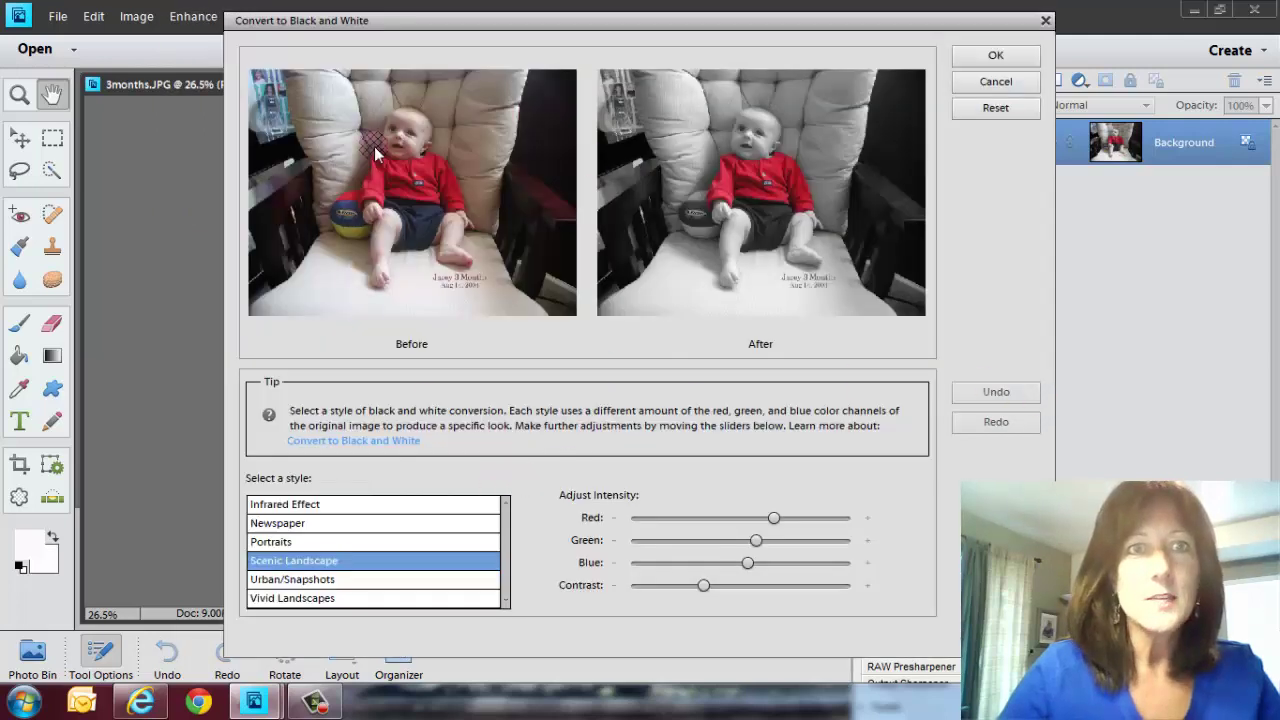
pyautogui.moveTo(773, 518); pyautogui.dragTo(742, 564)
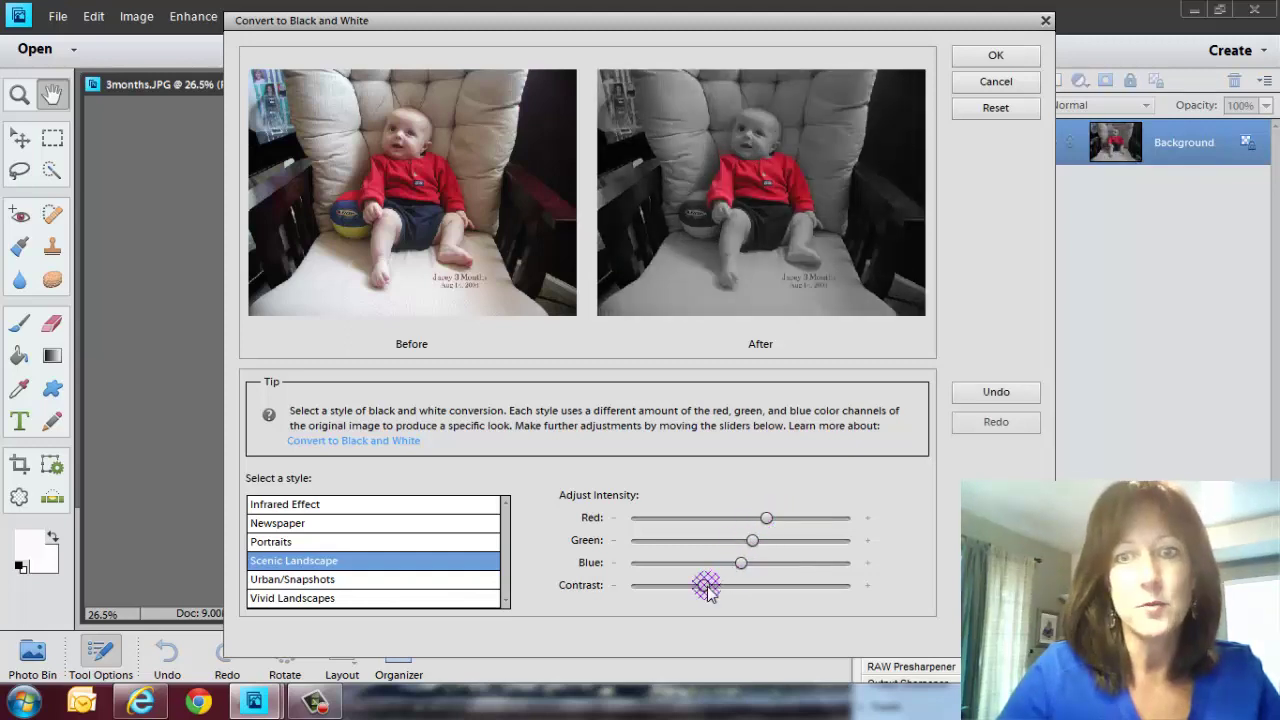
pyautogui.click(742, 564)
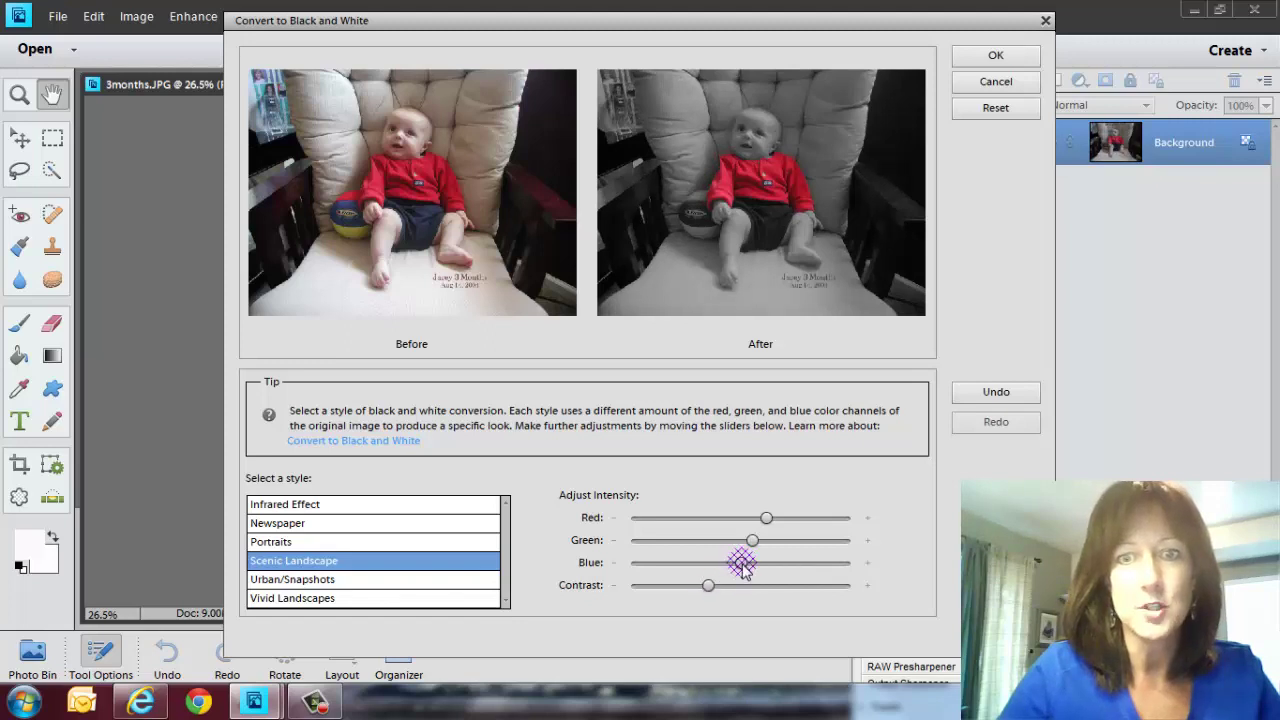
pyautogui.moveTo(742, 566)
pyautogui.mouseDown()
pyautogui.moveTo(766, 562)
pyautogui.moveTo(724, 564)
pyautogui.mouseUp()
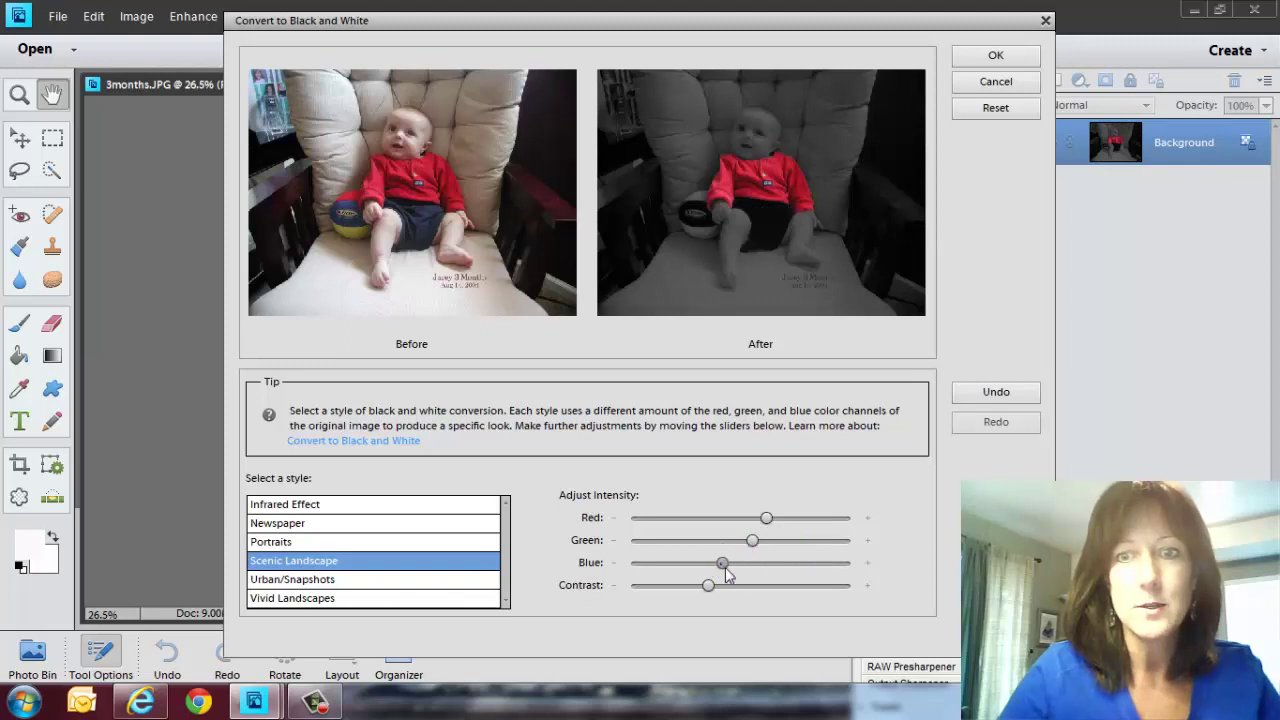
# Compare Portraits, Newspaper, Landscape and Vivid styles, settling on Urban/Snapshots.
pyautogui.click(338, 543)
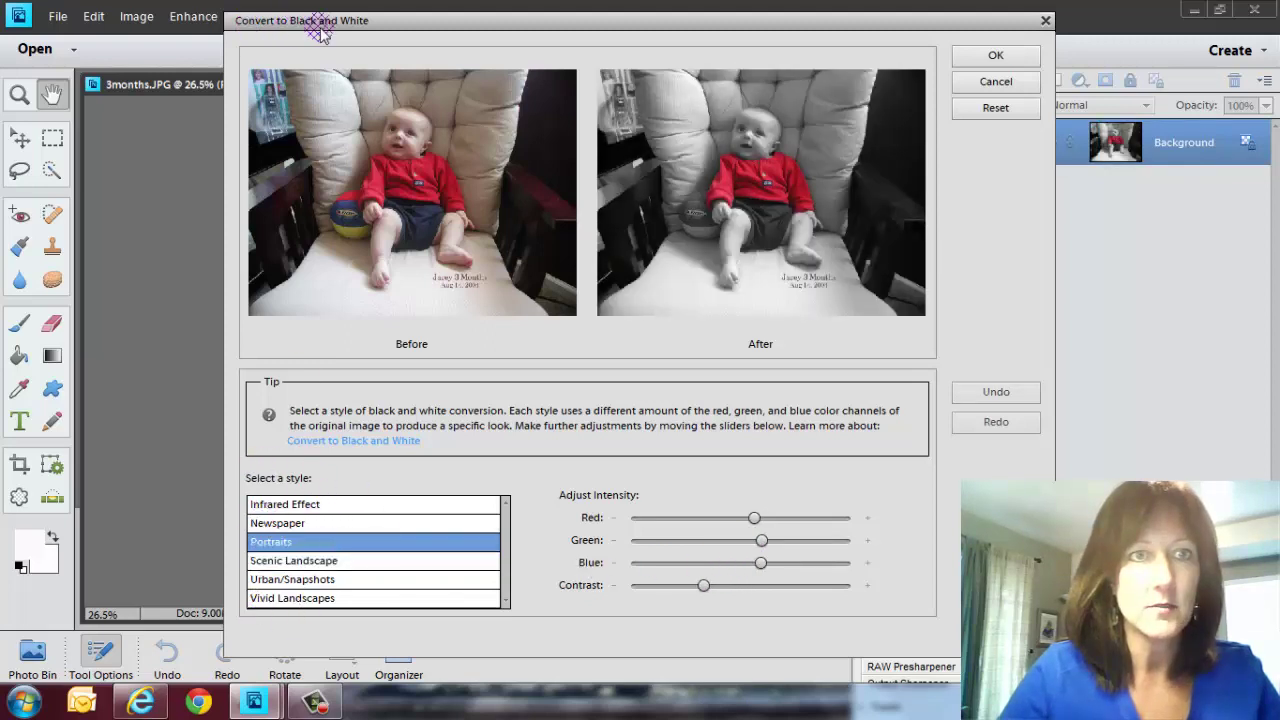
pyautogui.click(344, 524)
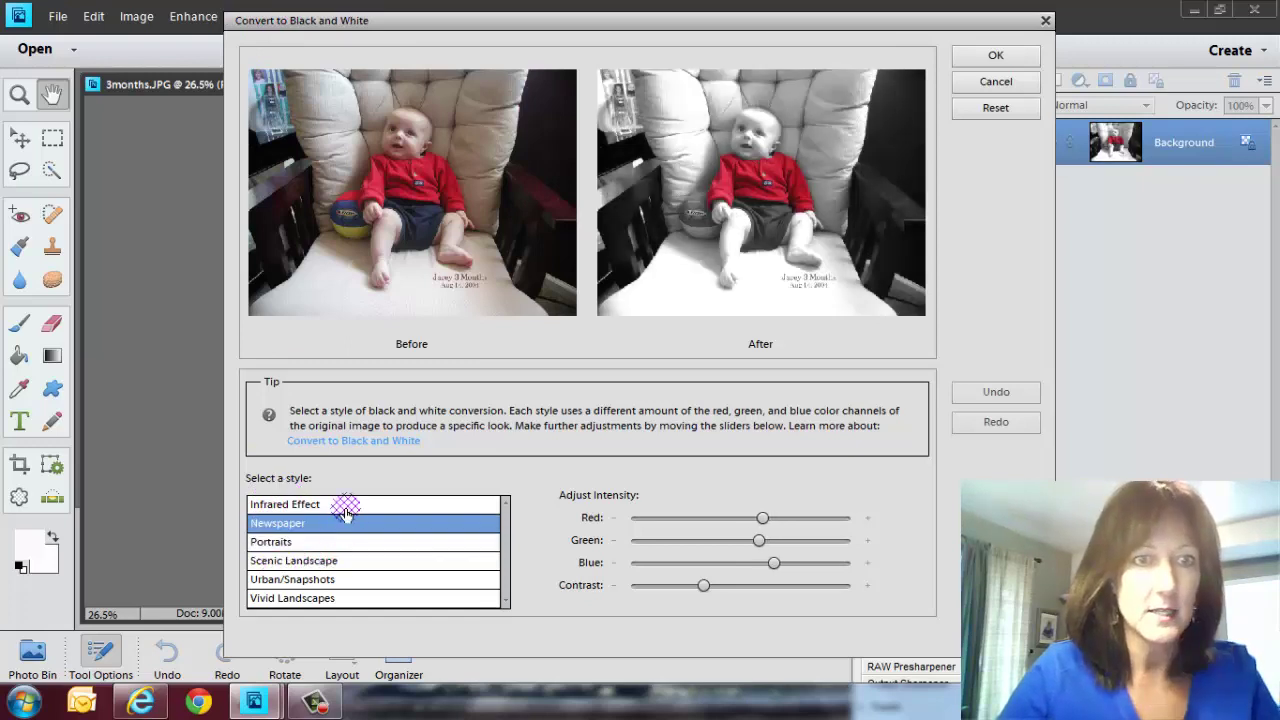
pyautogui.click(322, 541)
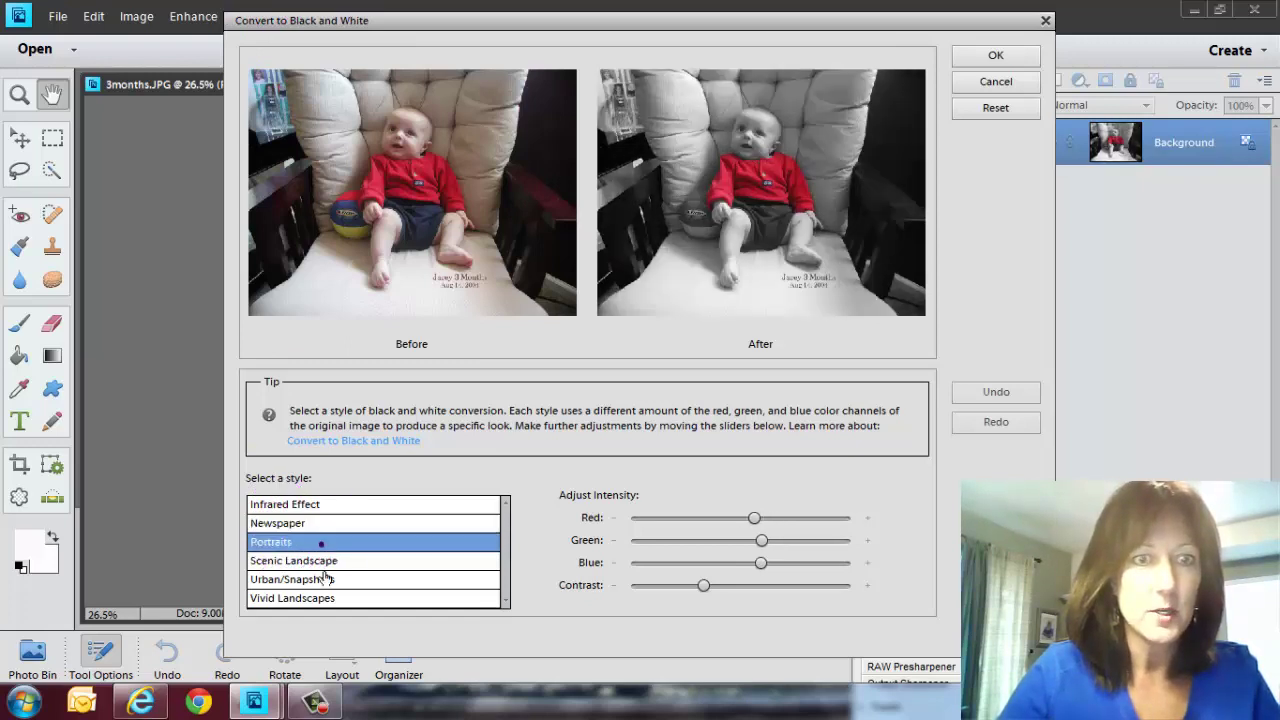
pyautogui.click(325, 561)
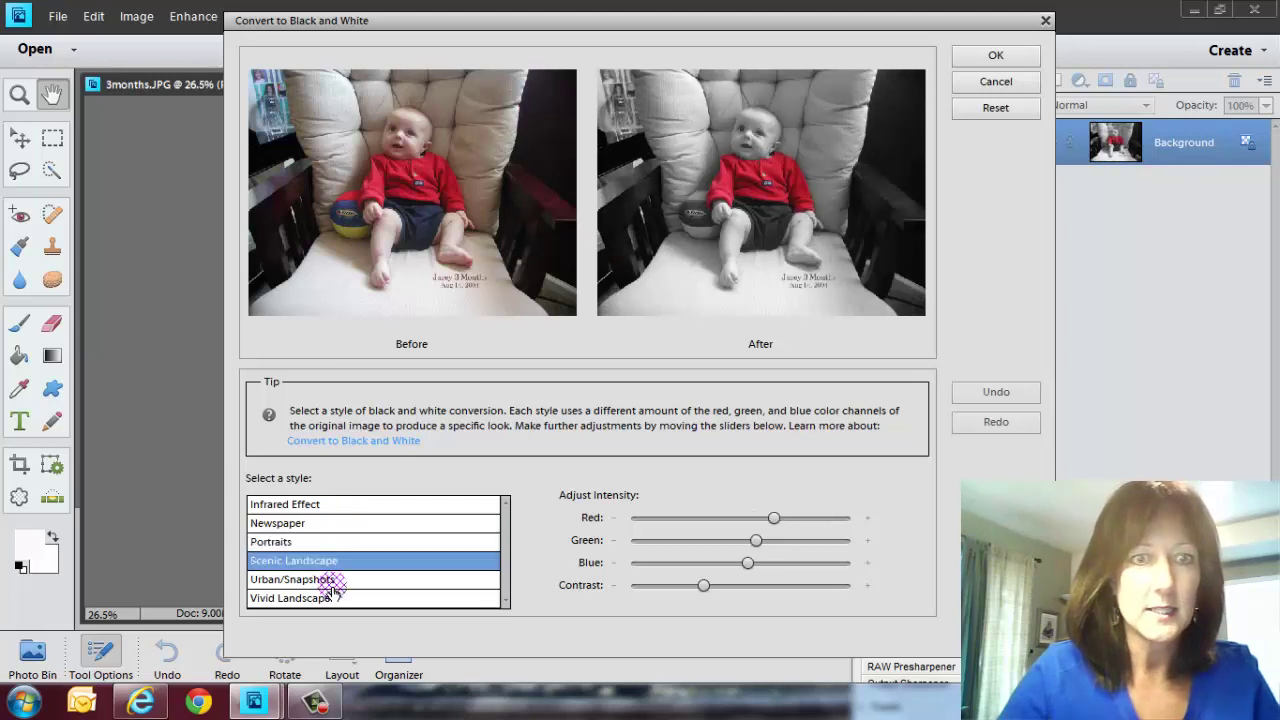
pyautogui.click(332, 578)
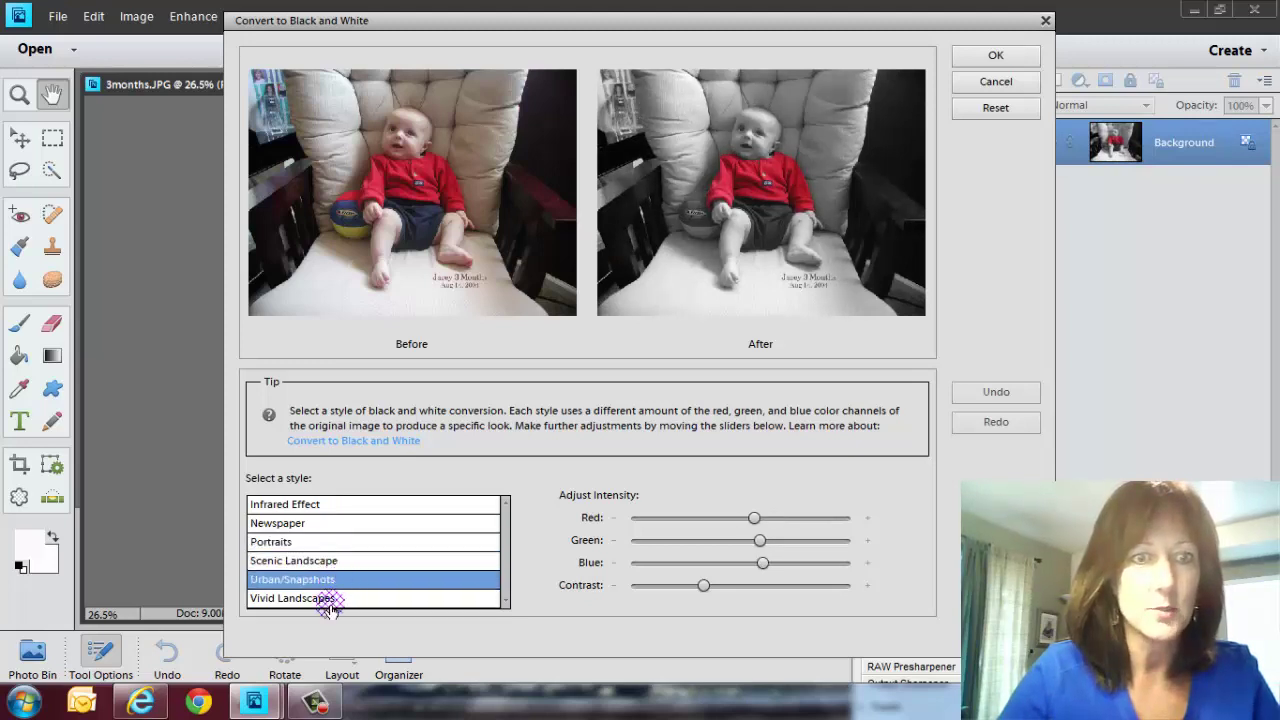
pyautogui.click(326, 599)
pyautogui.click(335, 580)
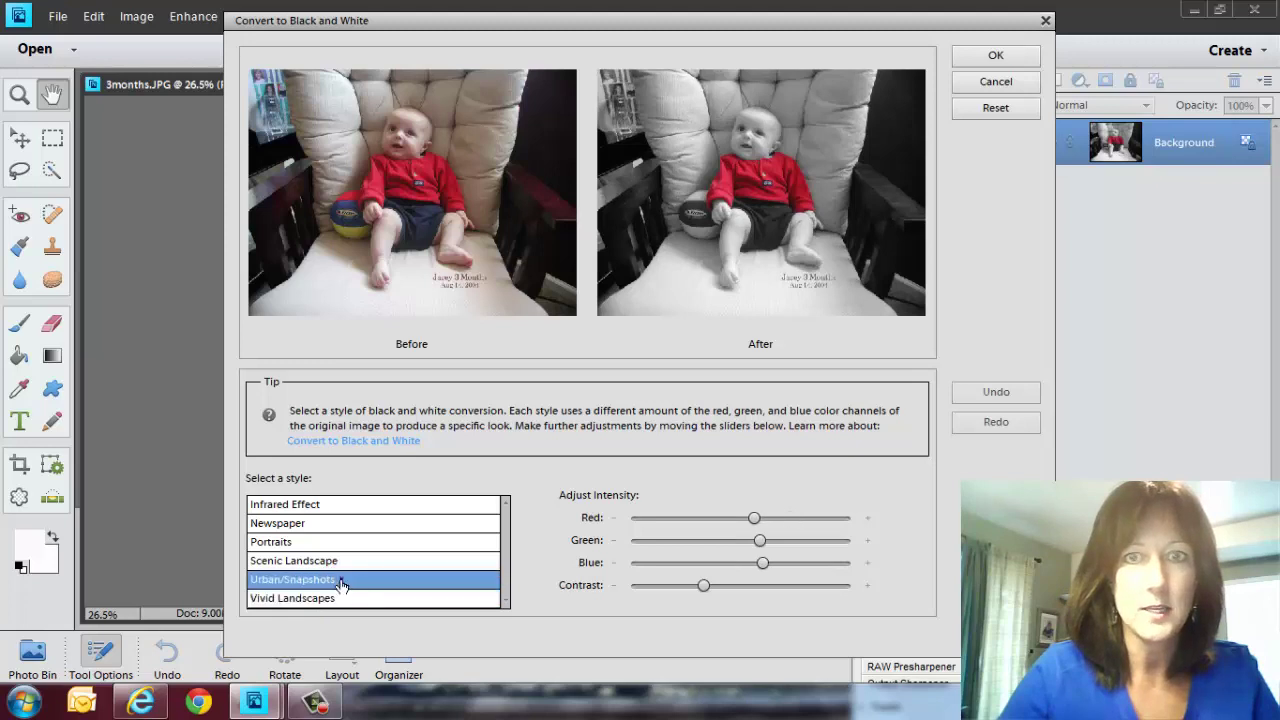
# Apply the black-and-white conversion and deselect, leaving only the shirt red.
pyautogui.click(1008, 55)
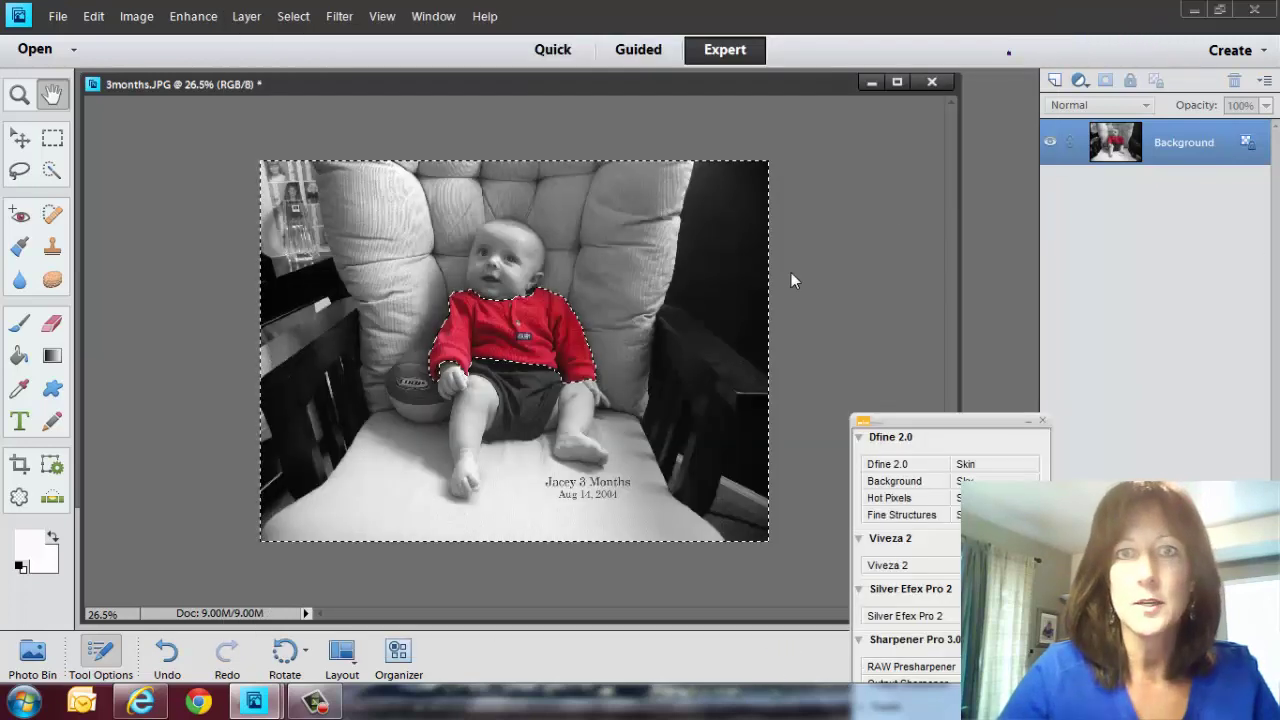
pyautogui.click(290, 17)
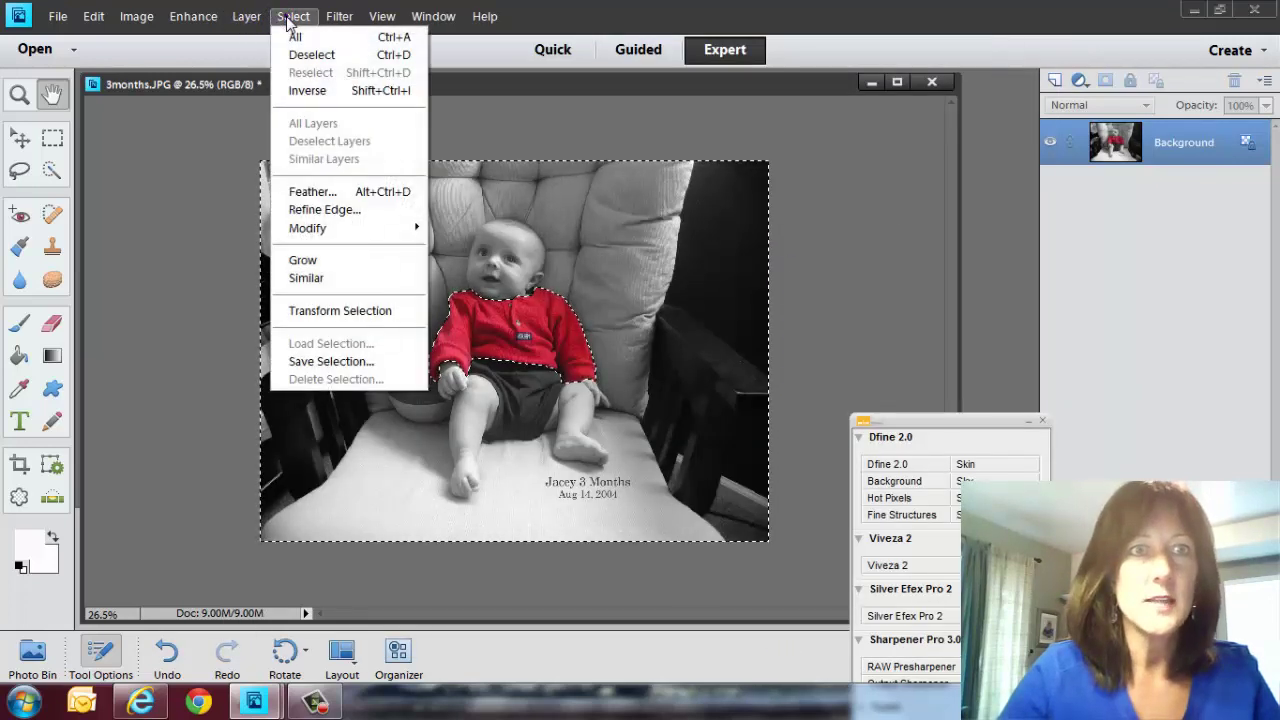
pyautogui.click(291, 57)
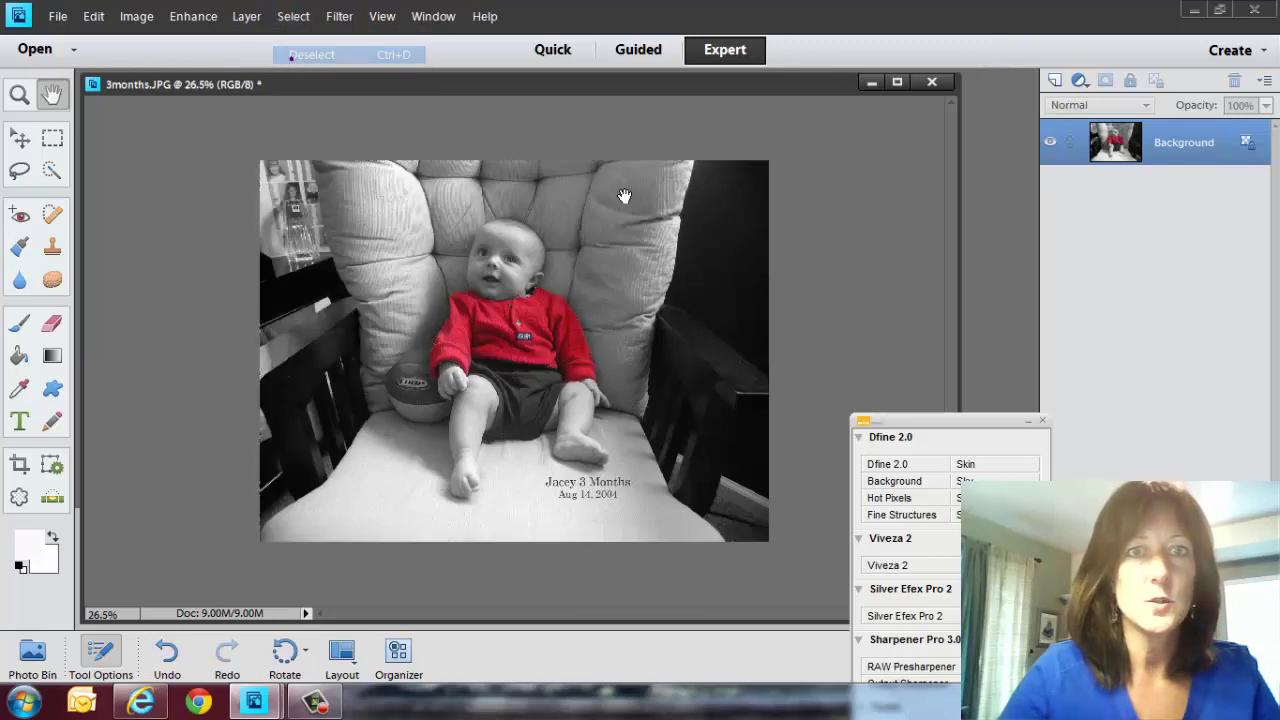